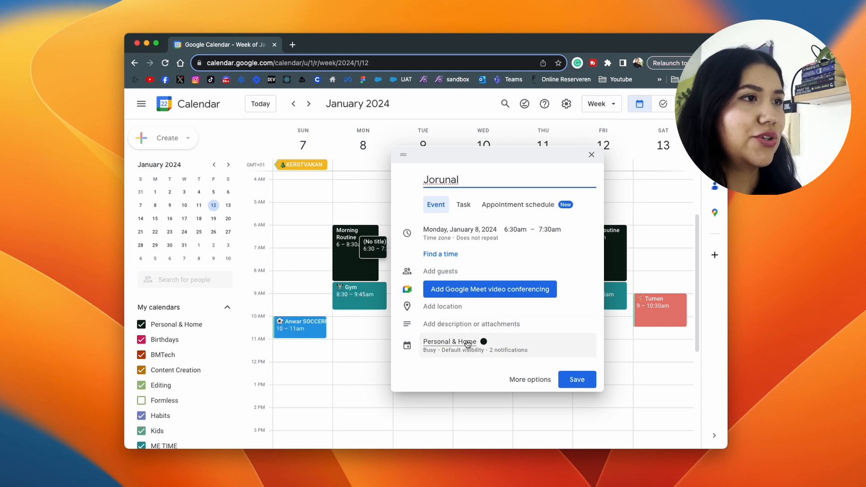
Assign the new January 8 event to the ME TIME calendar and replace its misspelled title with the notebook emoji found under "journal".
click(468, 346)
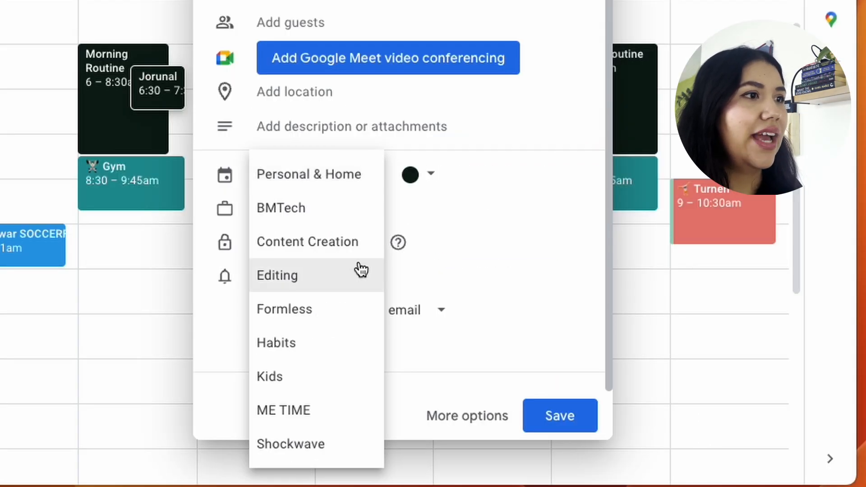
click(305, 423)
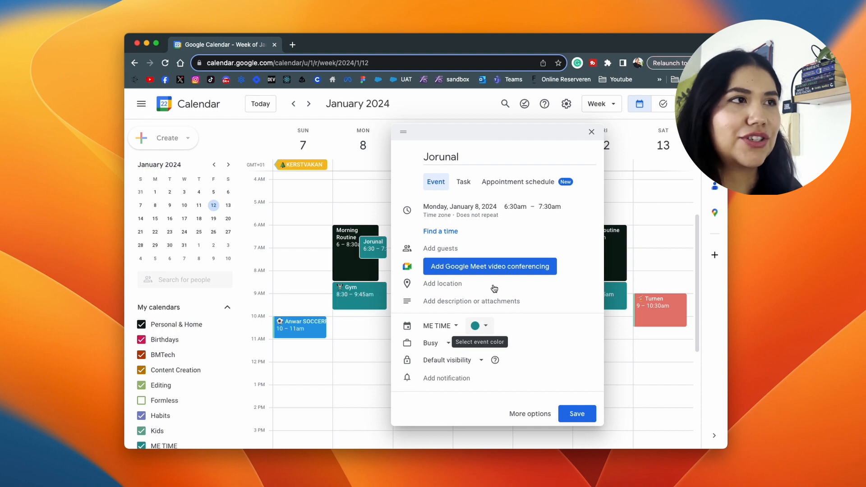
click(424, 158)
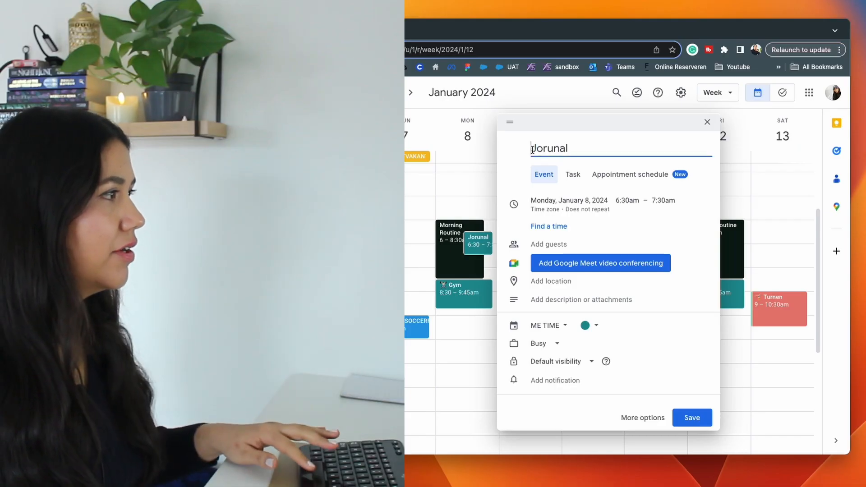
right_click(533, 149)
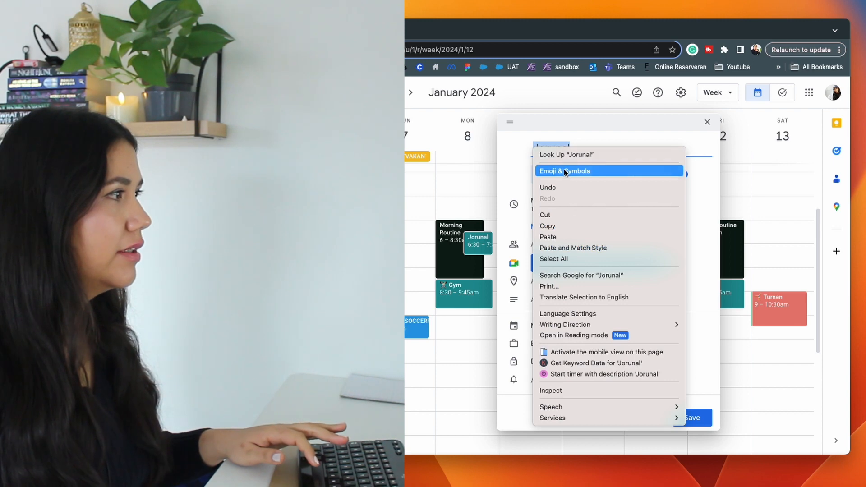
click(565, 171)
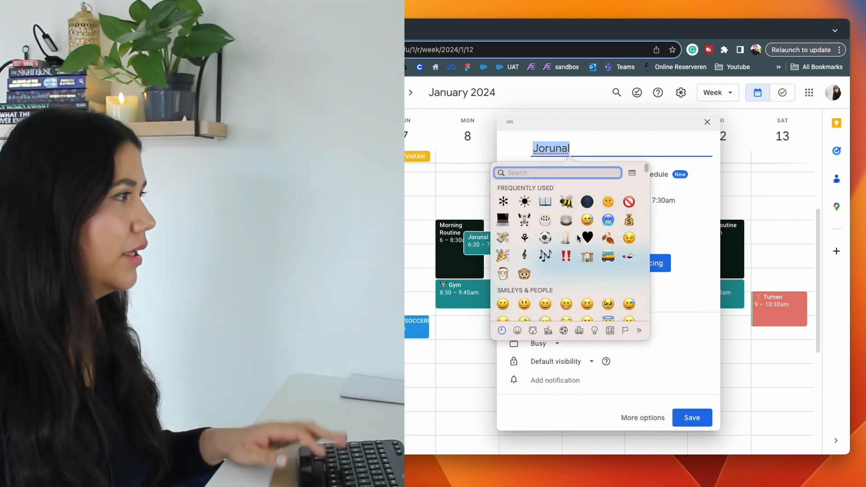
text(journal)
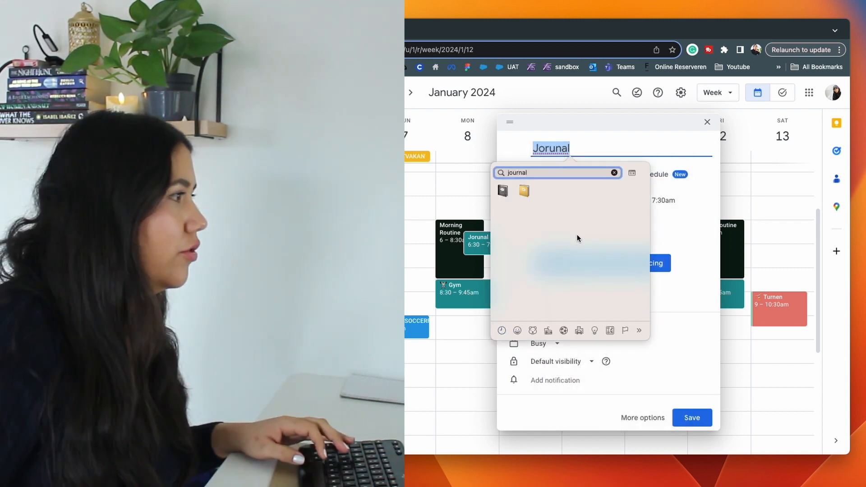
key(Down)
key(Return)
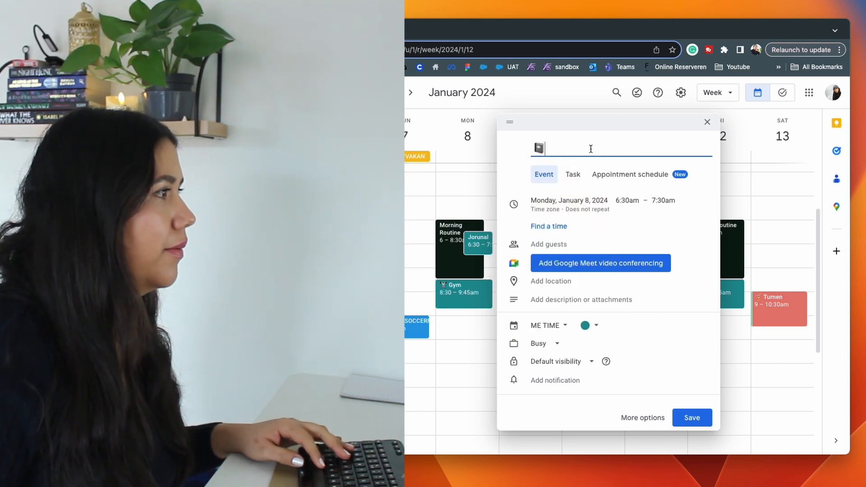
Add the title text "Journal" after the notebook emoji, correcting the spelling.
text(Jorunal)
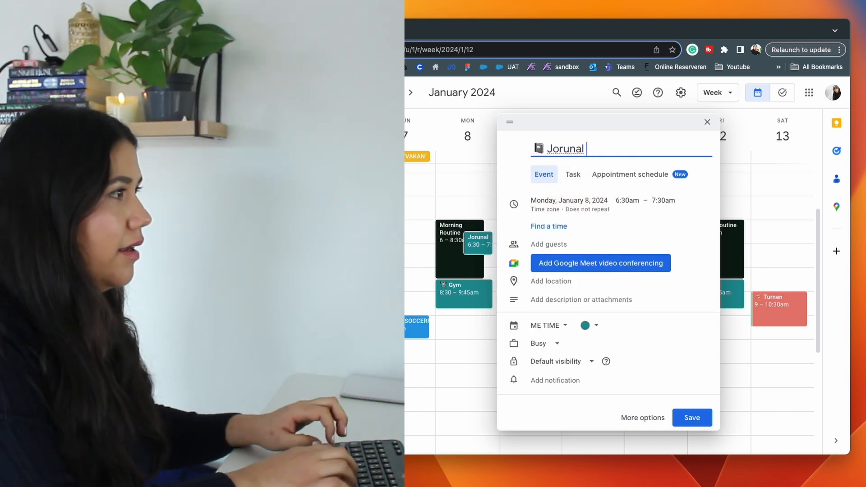
key(BackSpace)
key(BackSpace)
key(BackSpace)
key(BackSpace)
key(BackSpace)
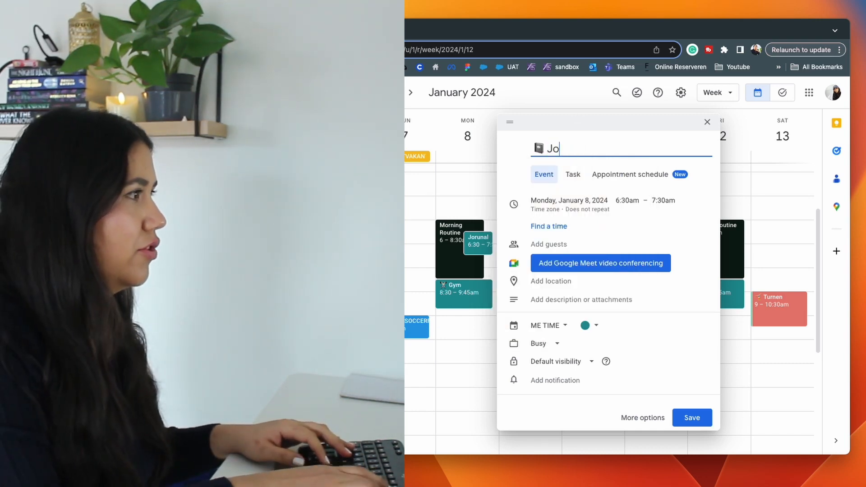
text(urnal)
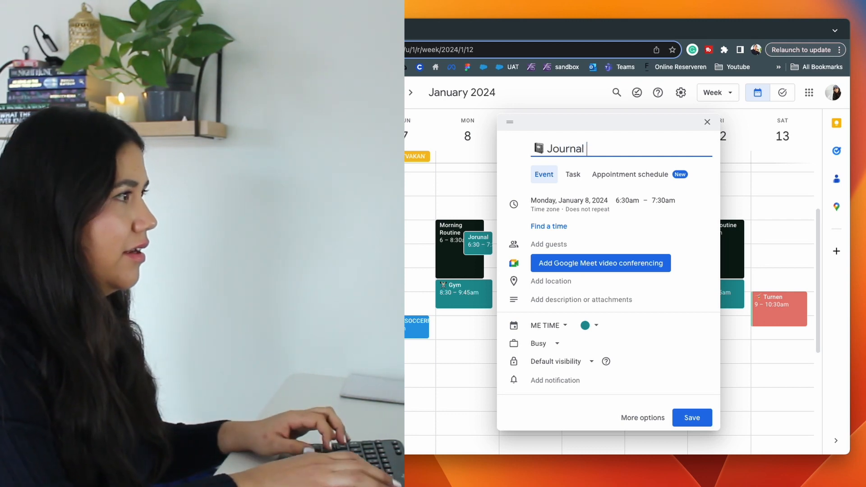
Keep January 8, 2024 as the Journal event's start date and set a custom weekly recurrence on Monday through Friday.
click(590, 209)
click(569, 184)
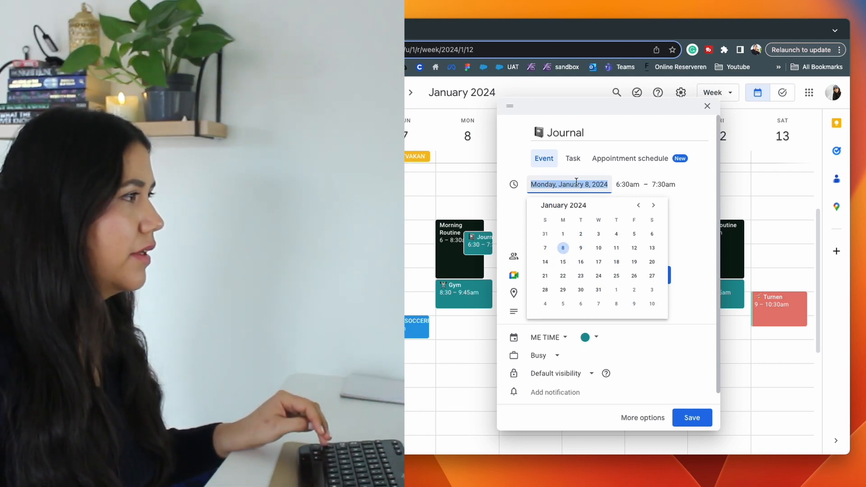
click(563, 248)
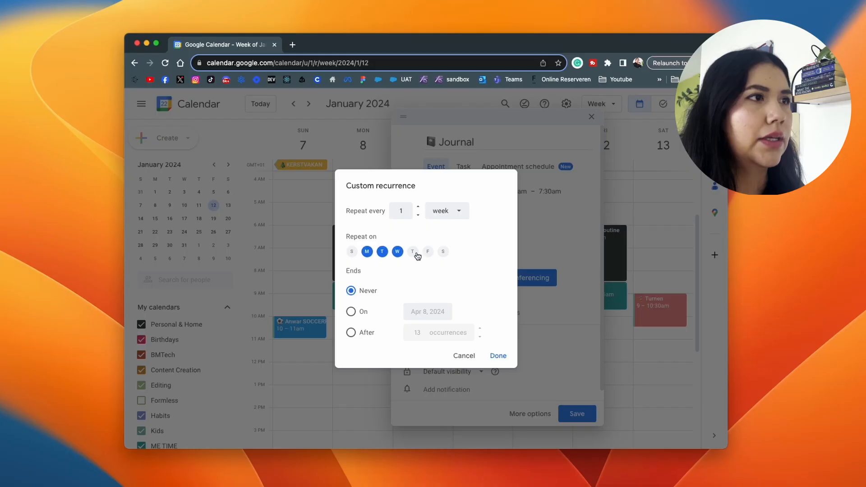
click(413, 251)
click(428, 251)
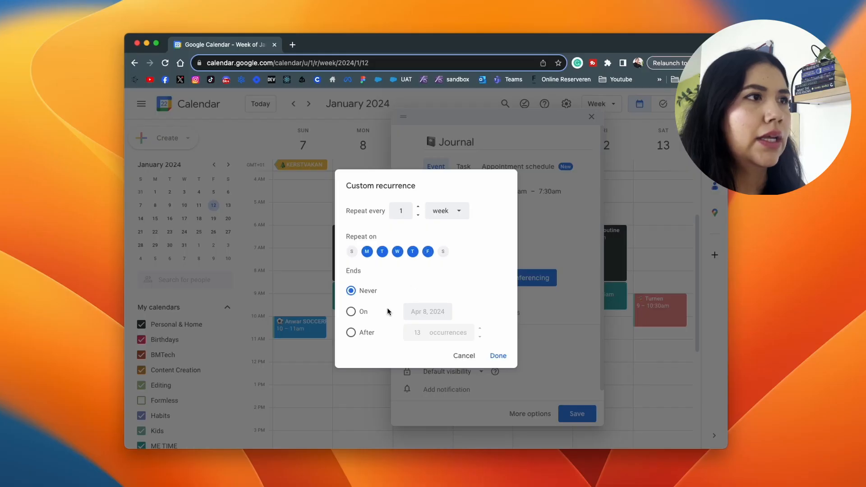
Set the Journal event's recurrence to end on February 11, 2024 and apply it.
click(351, 312)
click(438, 311)
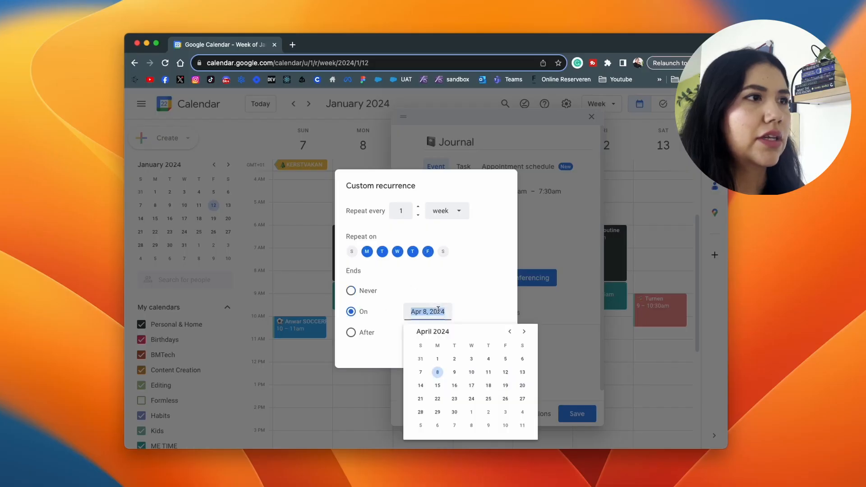
click(509, 332)
click(510, 332)
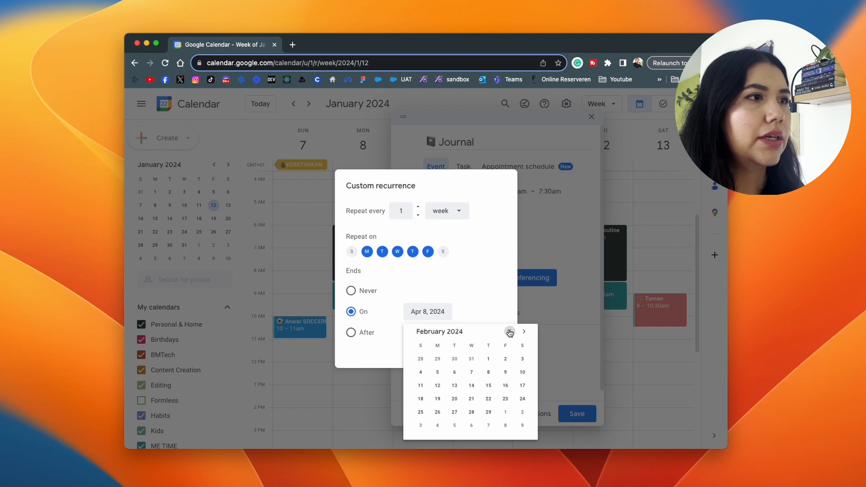
click(421, 386)
click(497, 356)
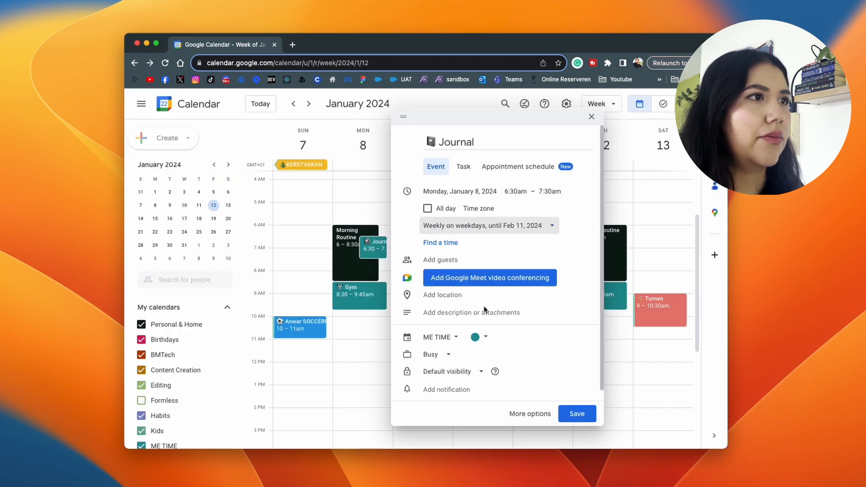
Set the Journal event's end time to 6:45am, give it the Banana color, and save it.
click(546, 192)
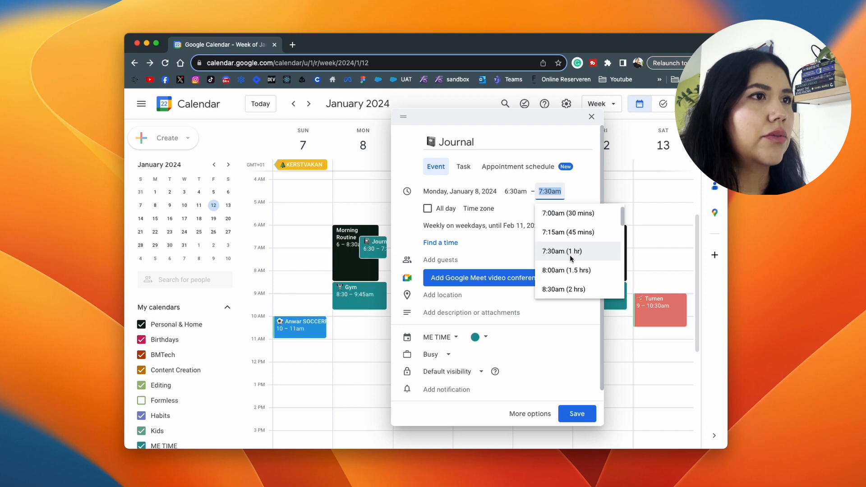
scroll(572, 259, up, 1)
click(548, 190)
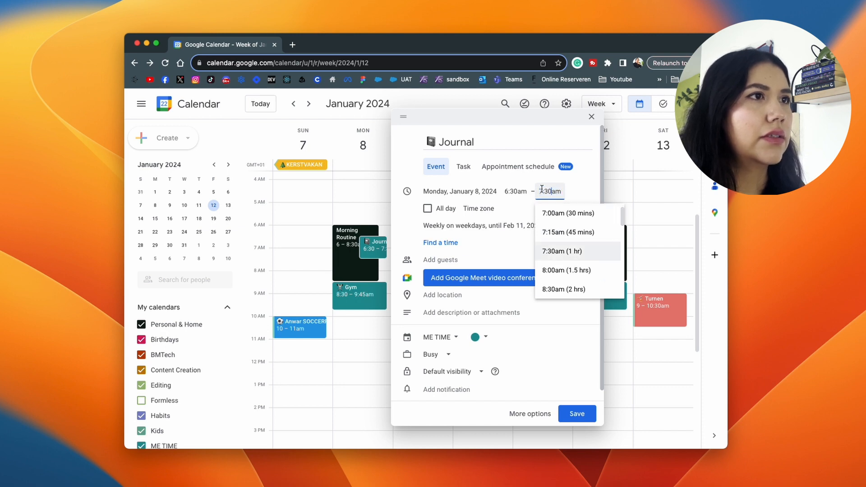
scroll(579, 248, up, 2)
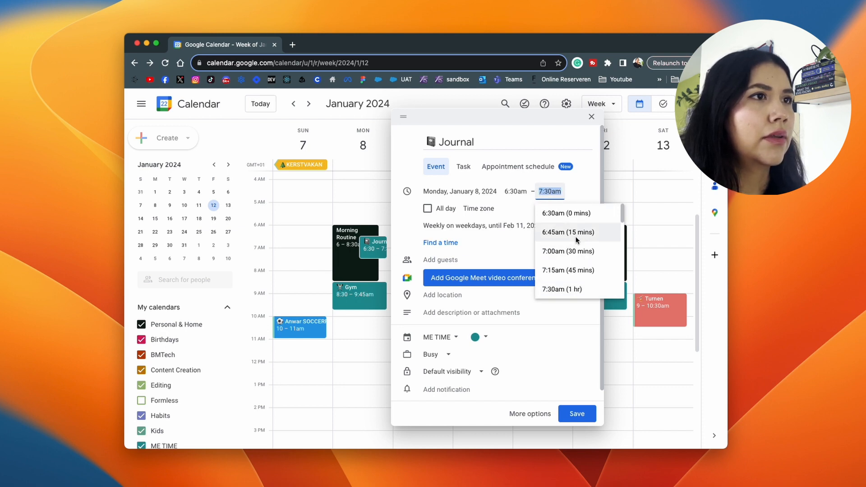
click(577, 239)
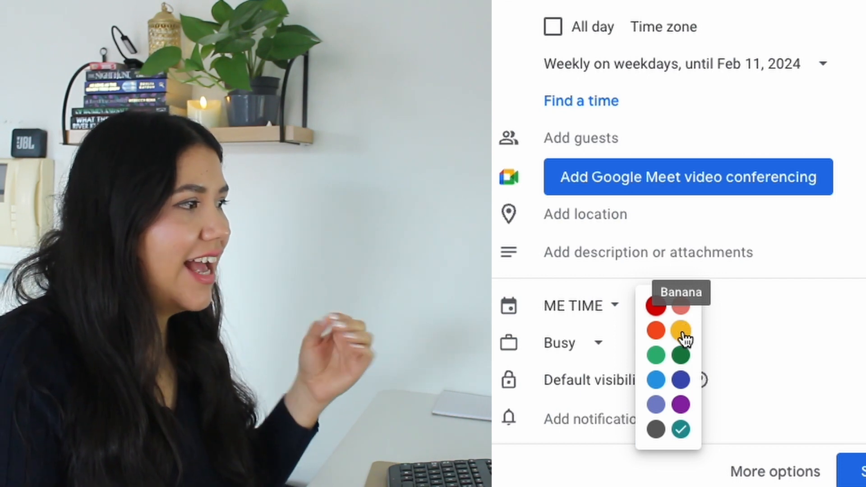
click(684, 337)
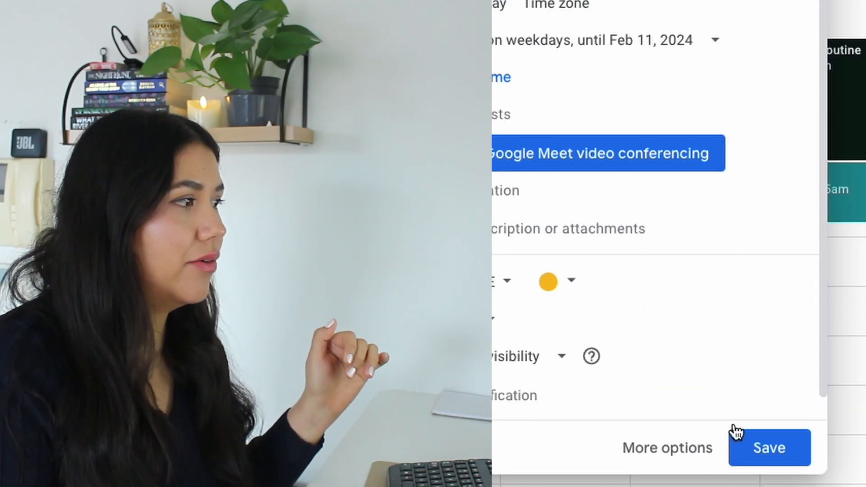
click(774, 461)
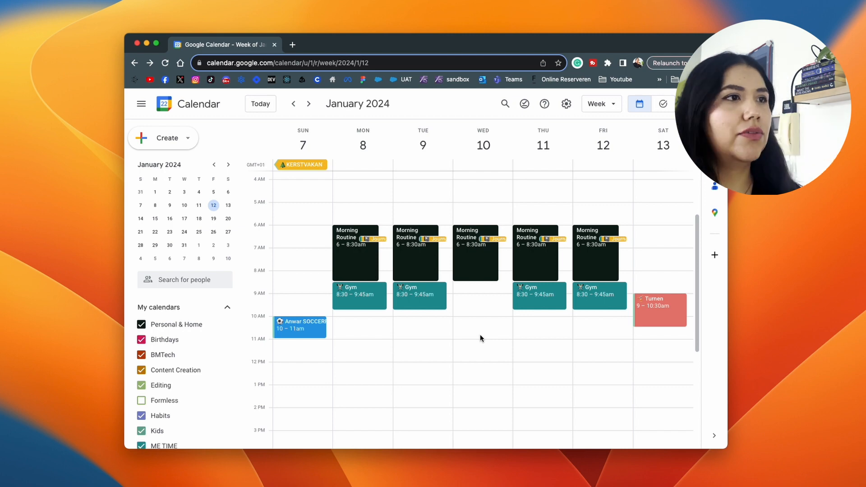
Create an event titled "Film" on Wednesday, January 10 at 9:30–10:30am and assign it to the Content Creation calendar.
scroll(480, 333, down, 3)
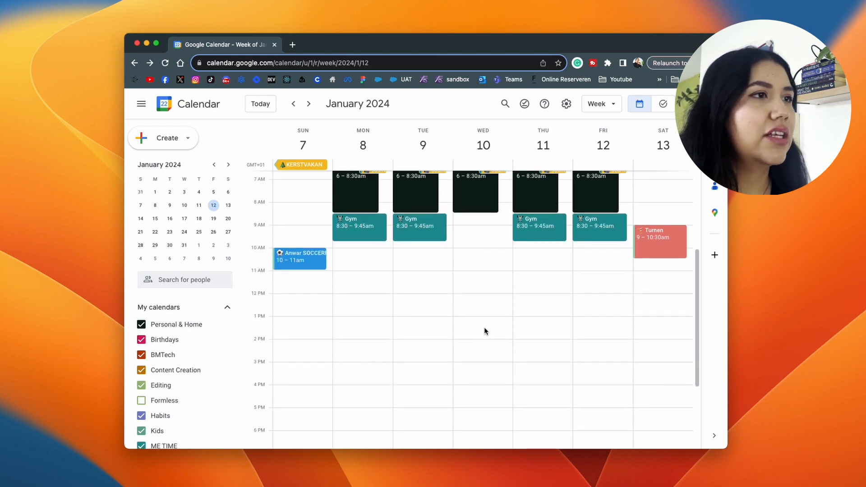
click(482, 243)
text(Film)
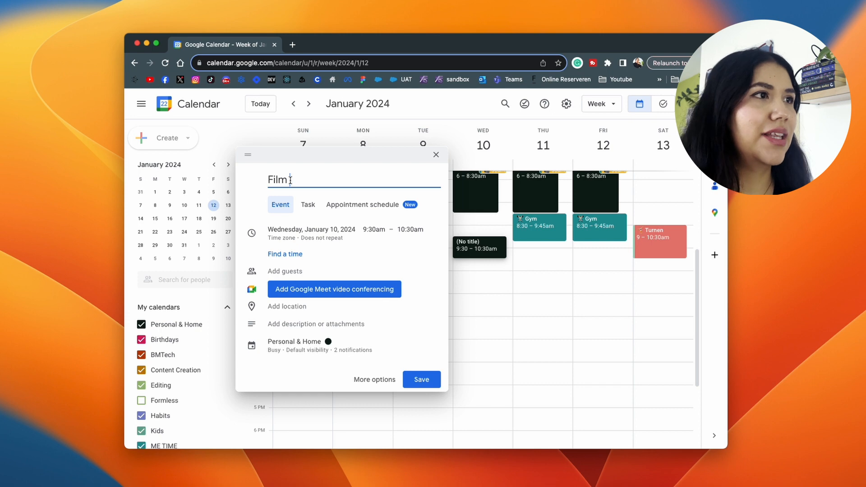
click(307, 346)
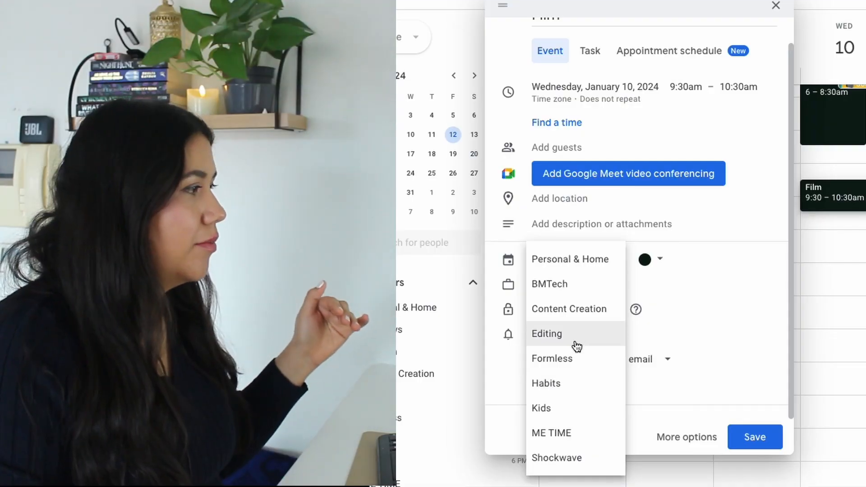
click(588, 313)
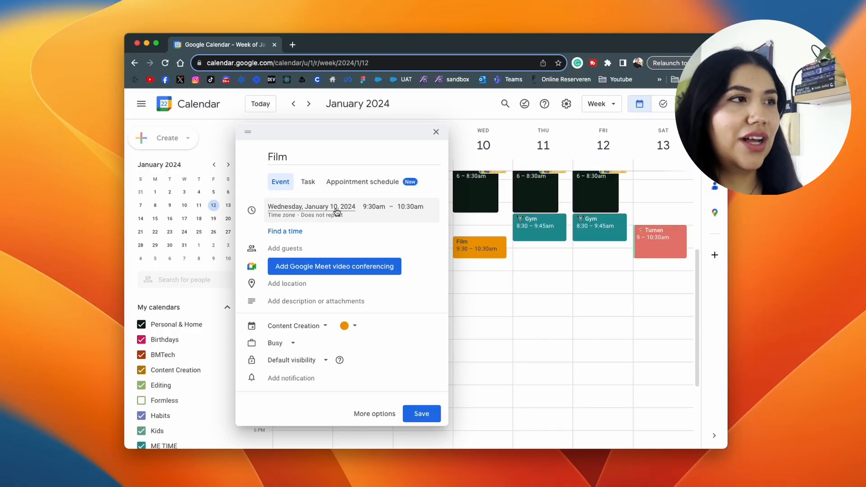
Keep the Film event on January 10 and reschedule it to 8:30–9:45am in the calendar grid.
click(337, 211)
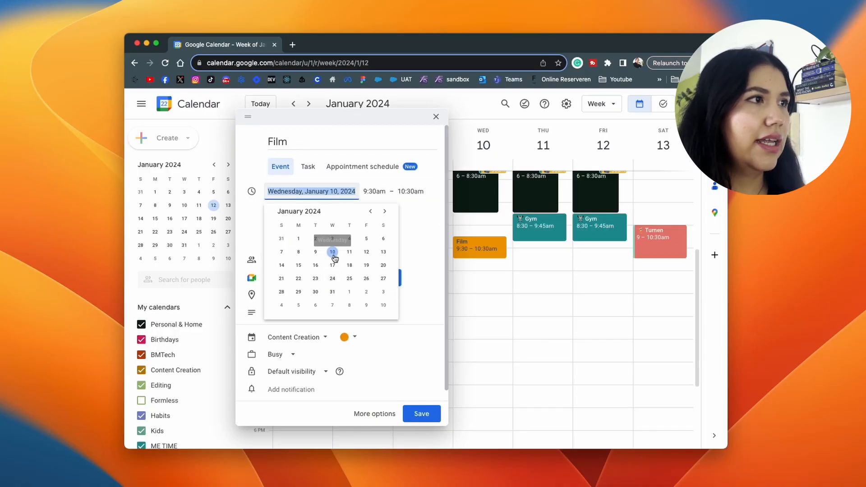
click(333, 254)
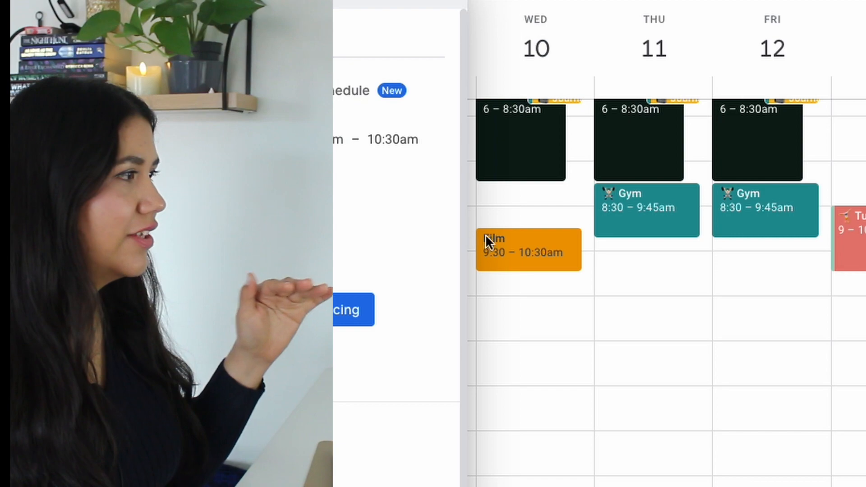
drag(520, 253, 522, 207)
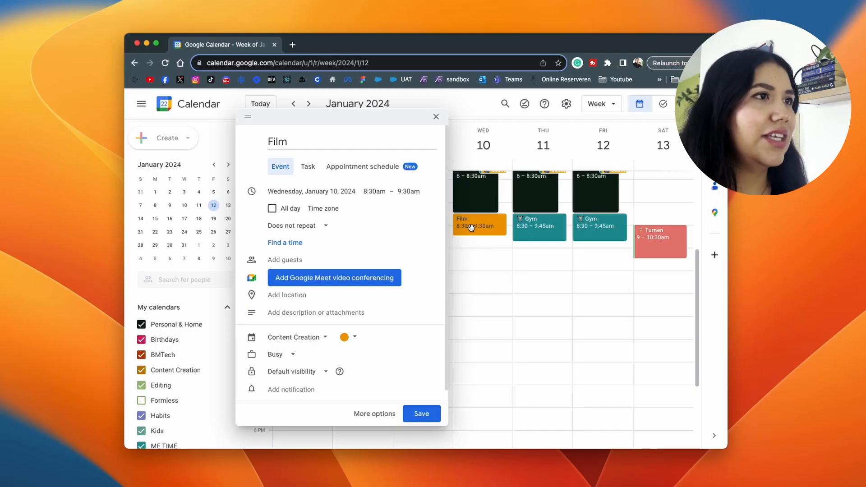
mouse_move(484, 234)
mouse_down()
mouse_move(476, 296)
mouse_move(488, 242)
mouse_up()
drag(551, 238, 551, 237)
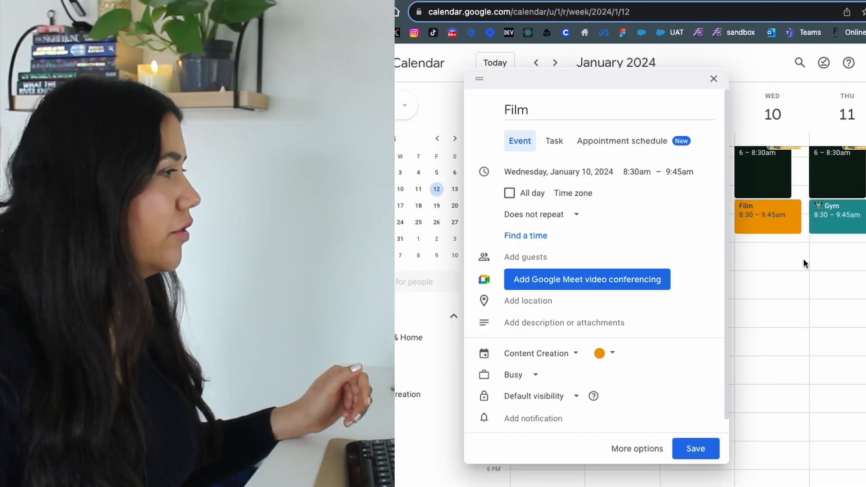
Give the Film event a custom weekly recurrence on Wednesday with a fixed end date, and save it.
click(535, 215)
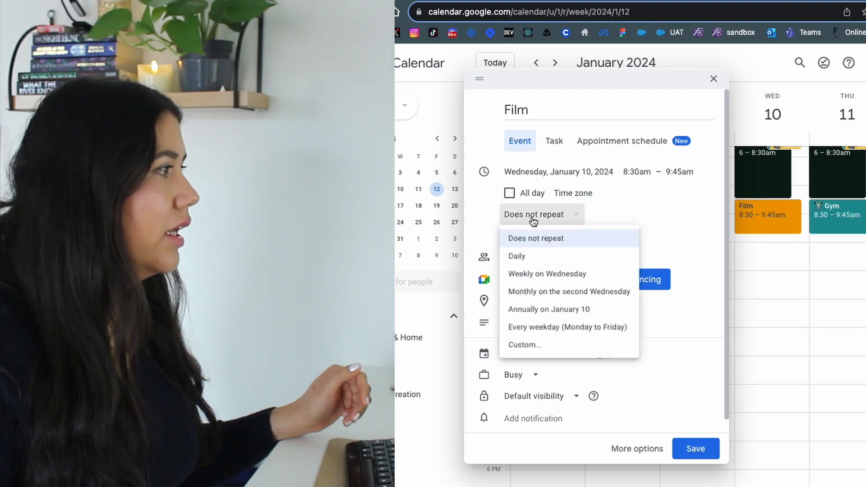
click(537, 352)
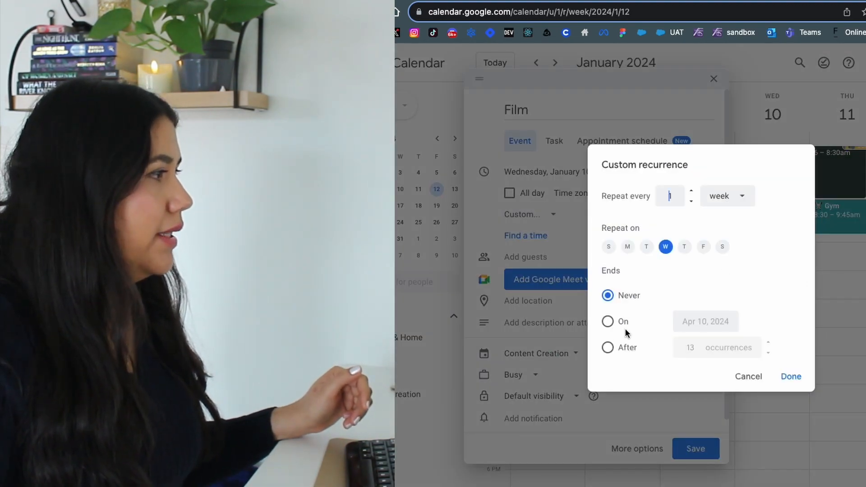
click(607, 321)
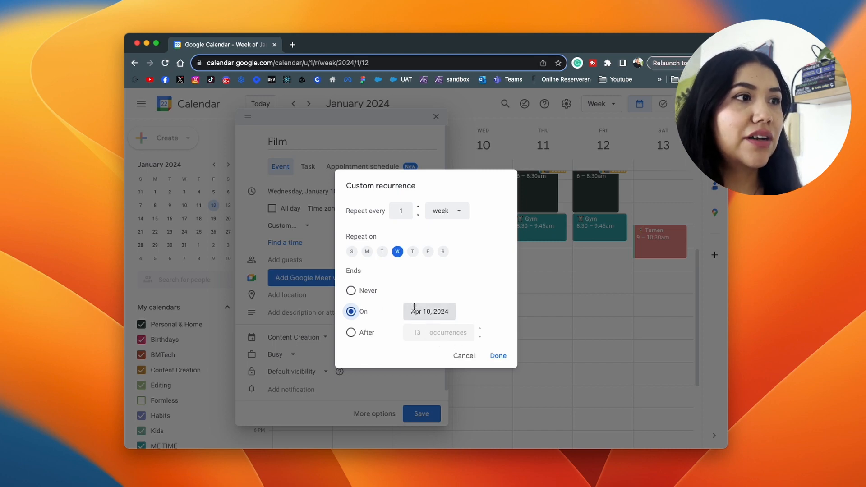
click(428, 313)
click(505, 332)
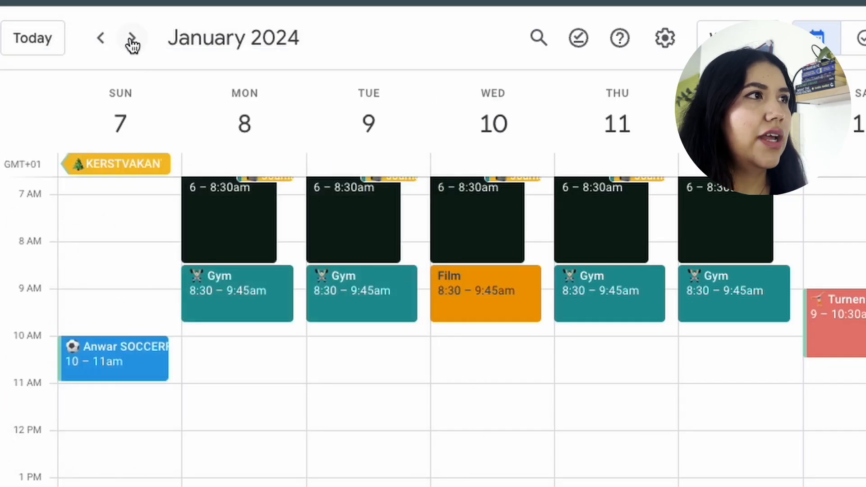
Go forward two weeks to the week of January 21 to check the repeated Film event.
click(132, 39)
click(132, 38)
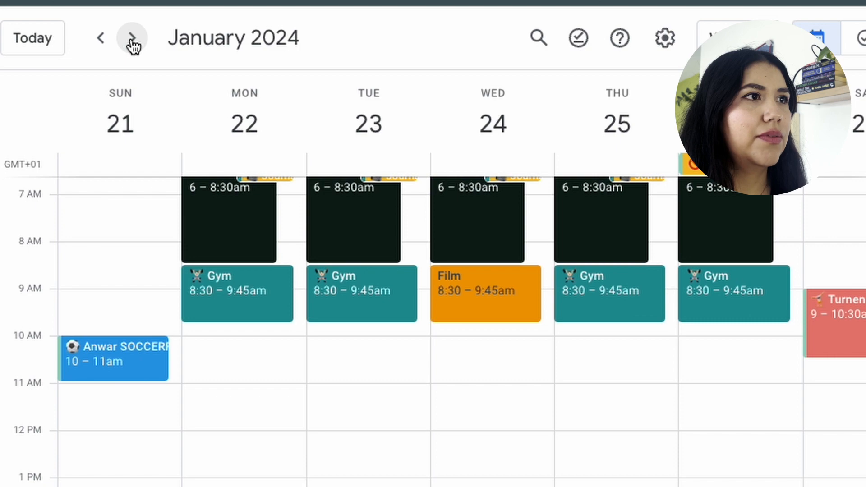
Check the neighbouring weeks for the repeated Film event and return to the week of January 7.
click(132, 38)
click(100, 39)
click(101, 38)
click(101, 38)
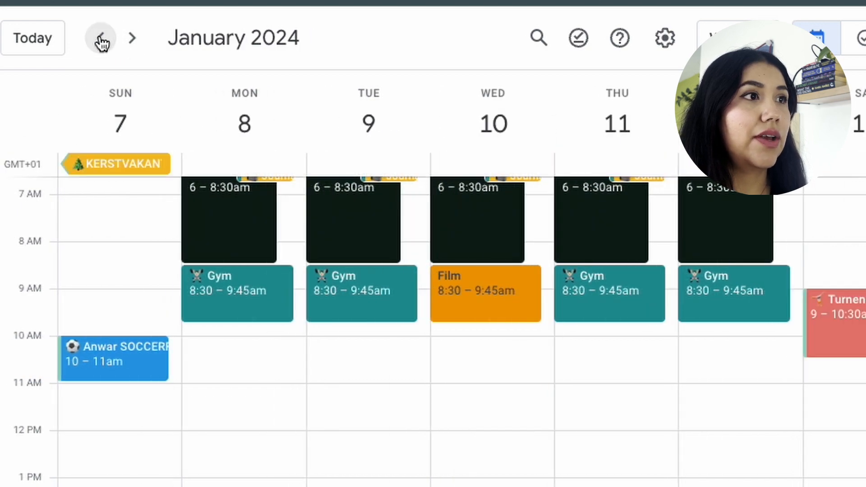
click(101, 38)
click(132, 39)
Start a new event titled "WORK" on Monday, January 8 at 10:00–11:00am.
click(244, 359)
text(W)
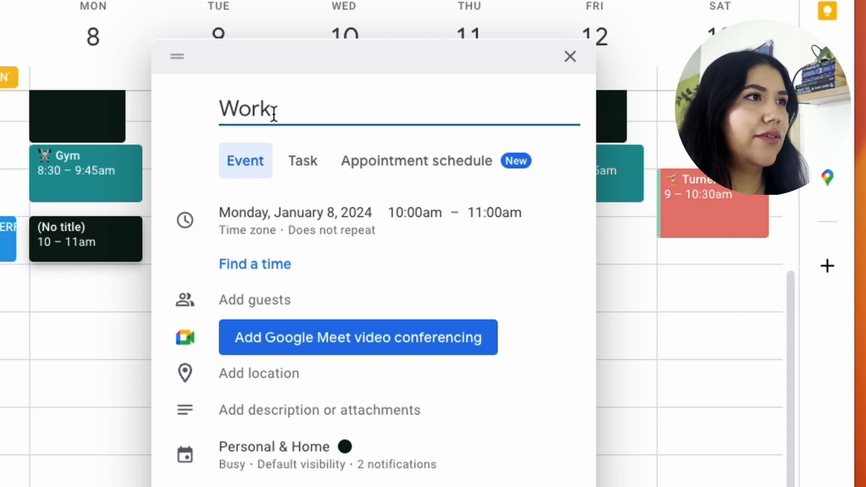
text(ork)
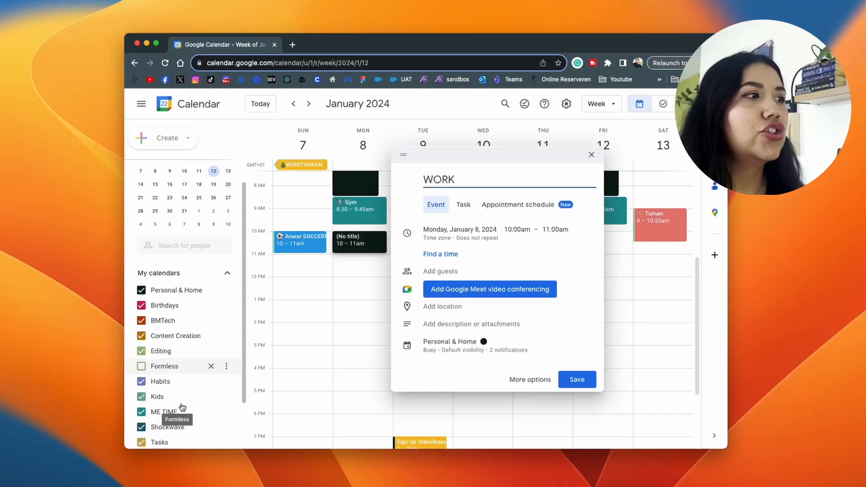
Hide the Formless calendar from the list of own calendars.
scroll(175, 406, down, 1)
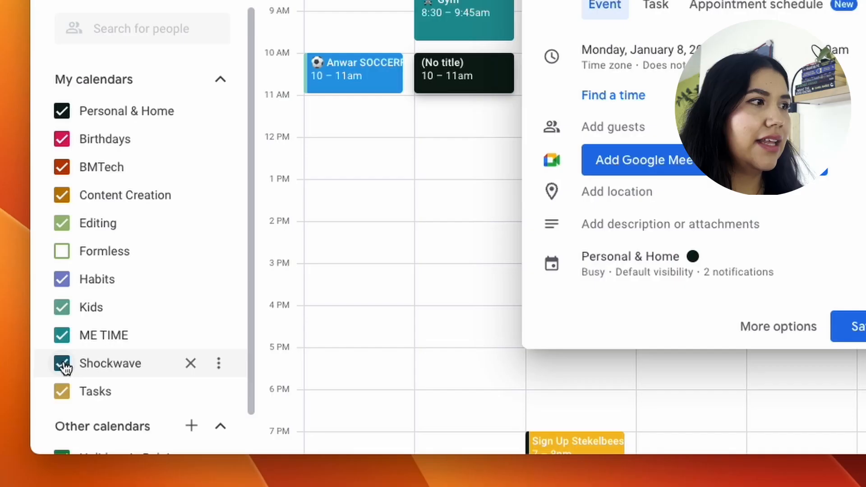
click(381, 377)
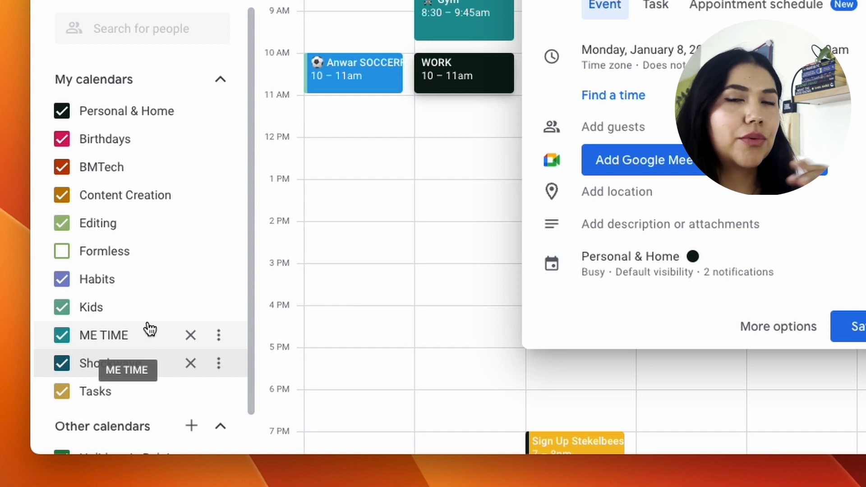
click(218, 252)
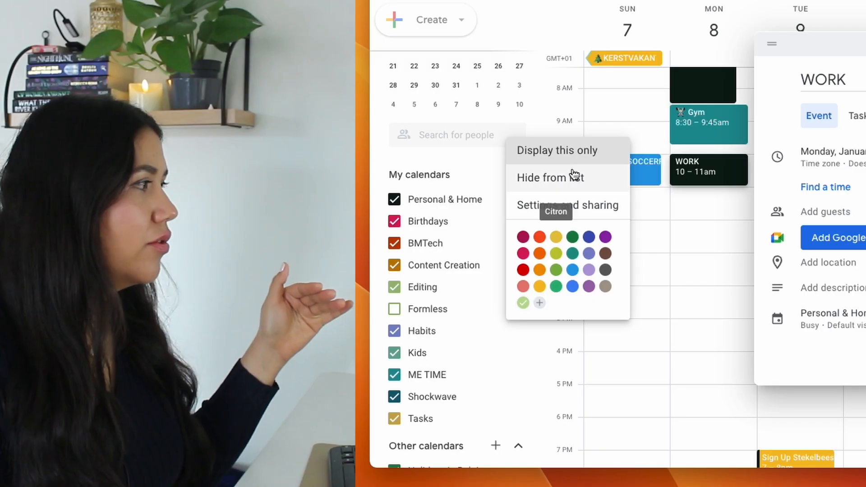
click(574, 177)
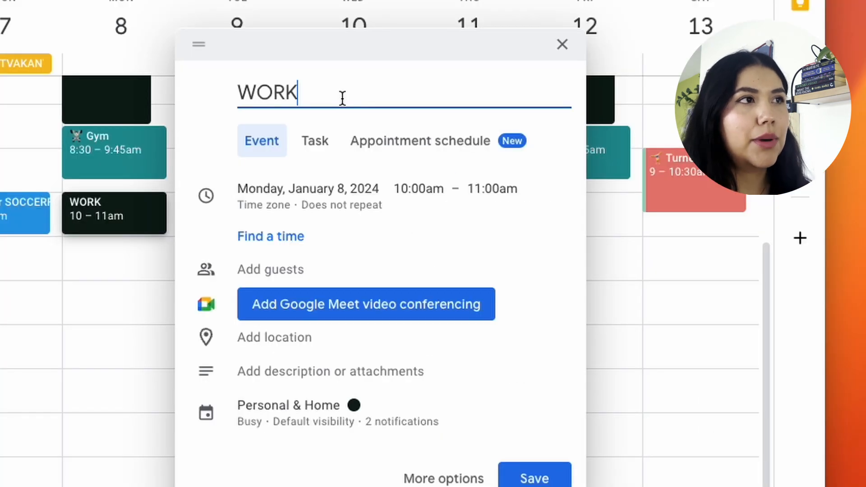
Assign the WORK event to the BMTech calendar and keep its date at January 8.
click(308, 412)
click(311, 308)
click(303, 349)
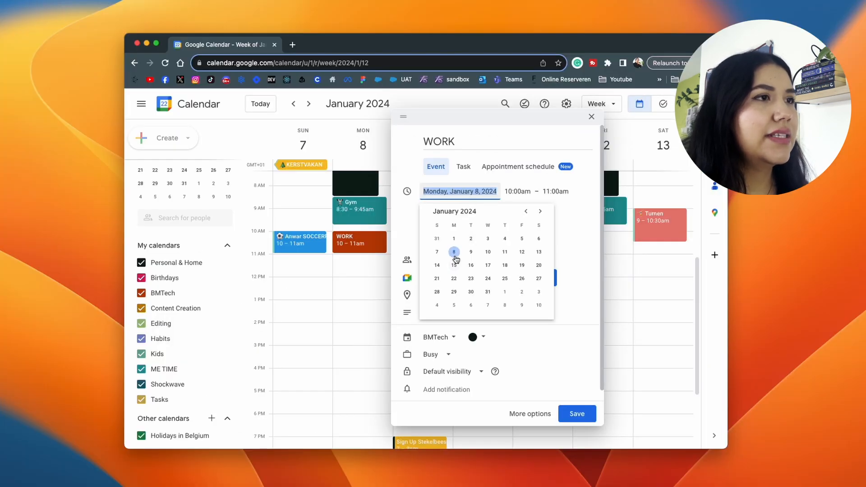
click(401, 233)
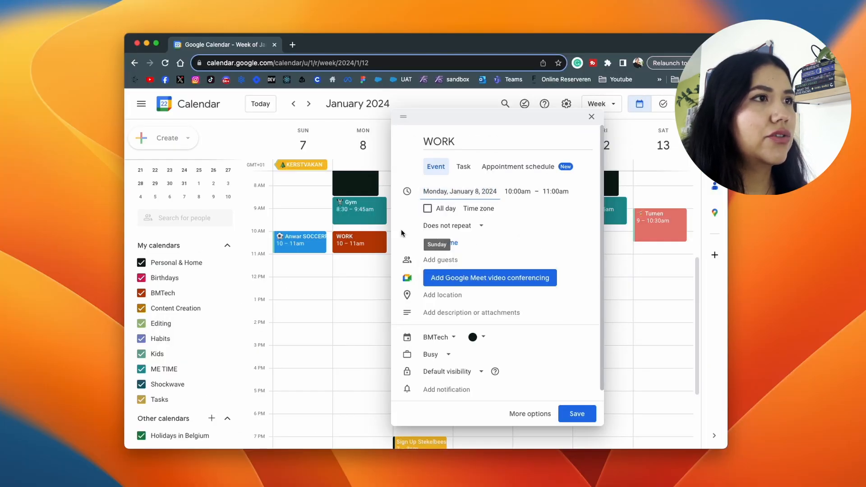
Give the WORK event a custom weekly recurrence on Monday through Friday, ending on February 11, 2024.
click(443, 231)
click(431, 339)
click(382, 251)
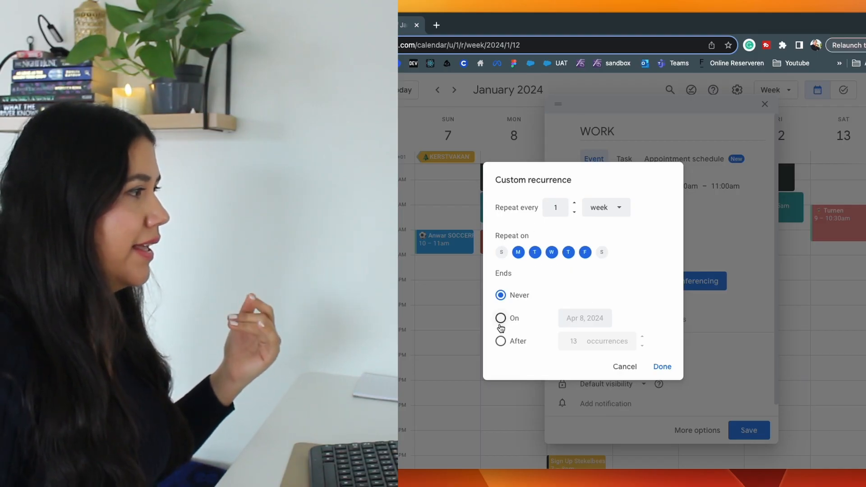
click(582, 321)
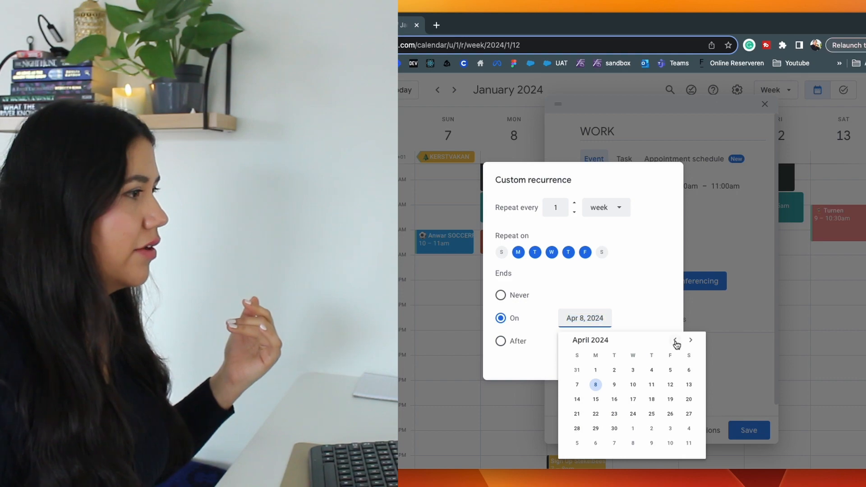
click(576, 399)
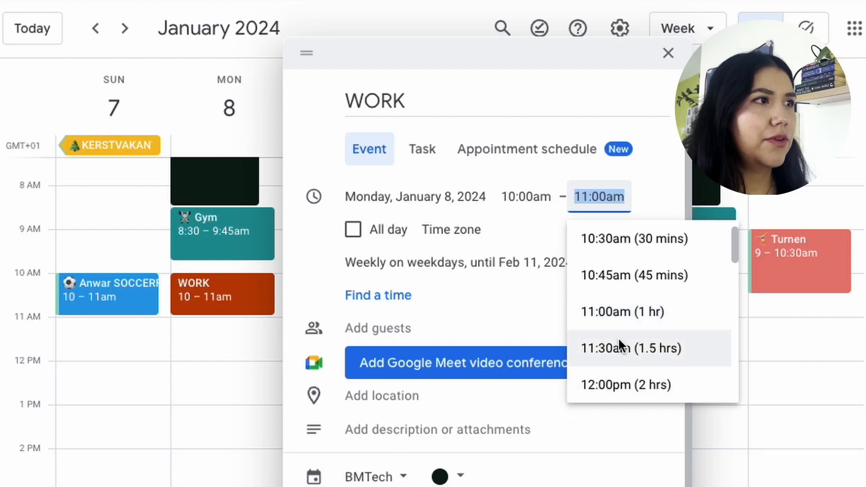
Set the WORK event's end time to 5:00pm and save the event.
scroll(621, 346, down, 1)
scroll(622, 346, down, 7)
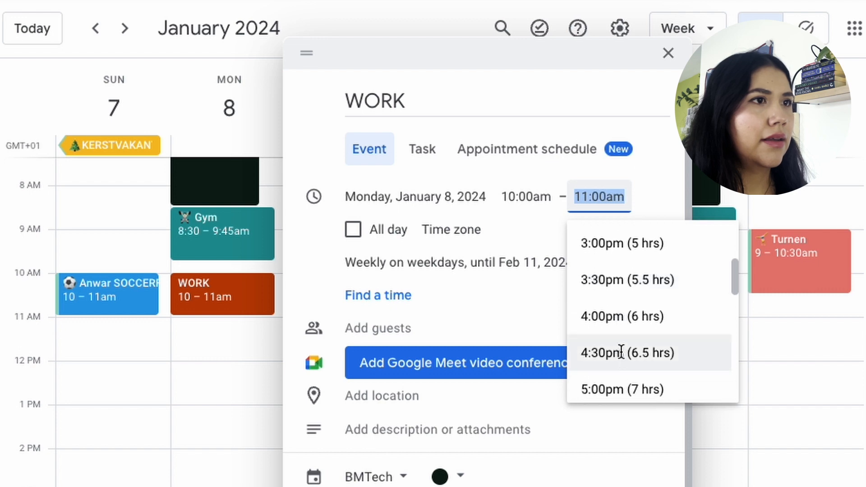
click(622, 388)
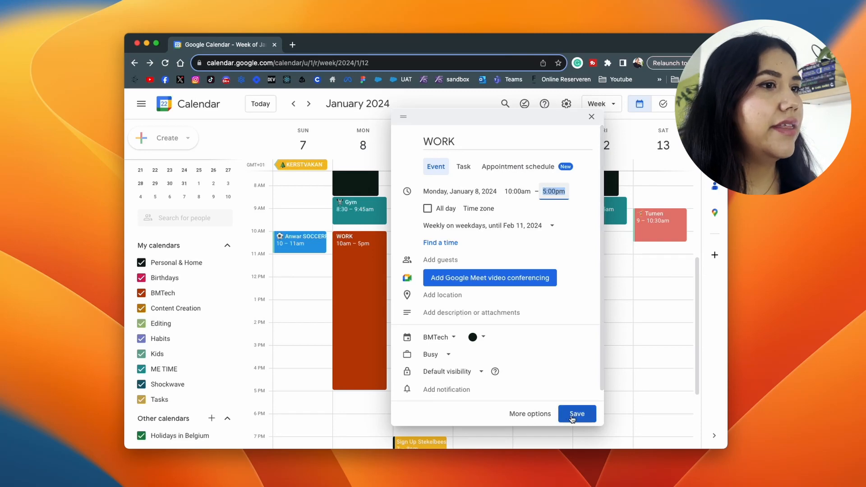
click(572, 417)
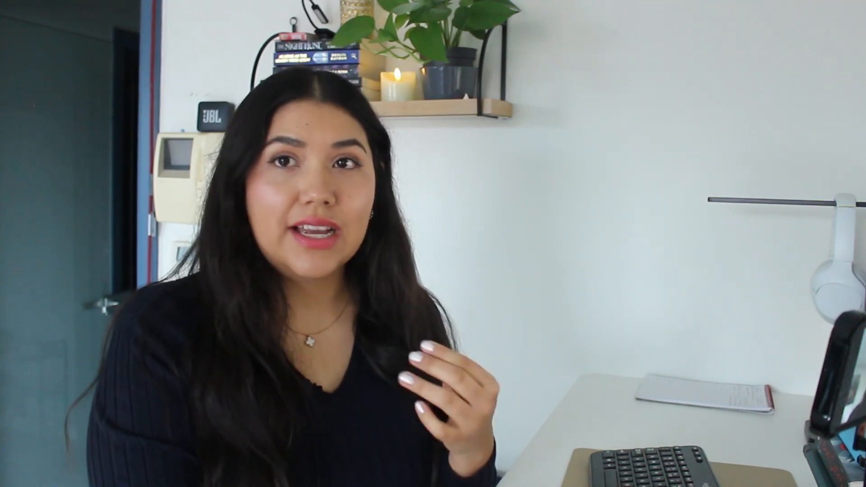
Create an event titled "Shockwave" on Monday, January 8 at 10:30–11:30am in the Shockwave calendar and save it.
click(454, 242)
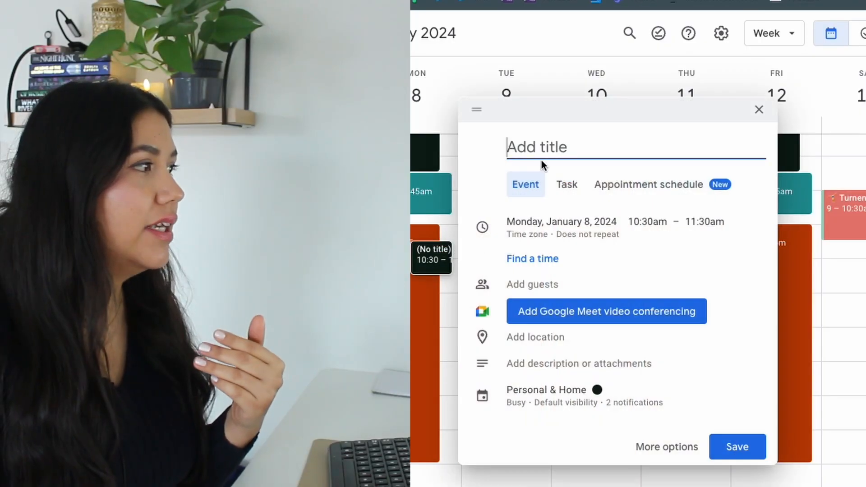
text(Shockwave)
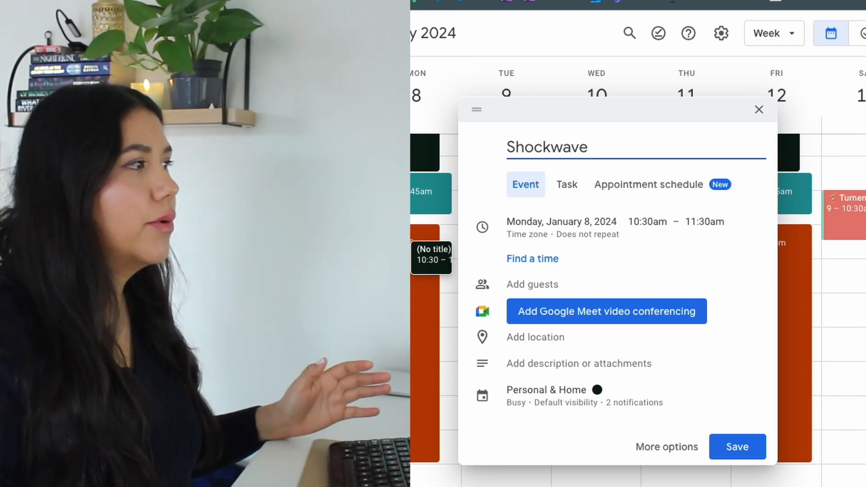
click(575, 397)
click(568, 310)
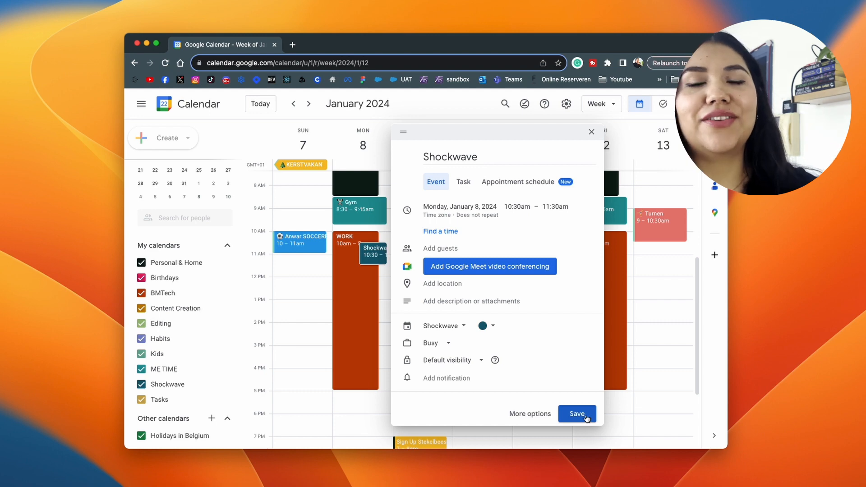
click(586, 418)
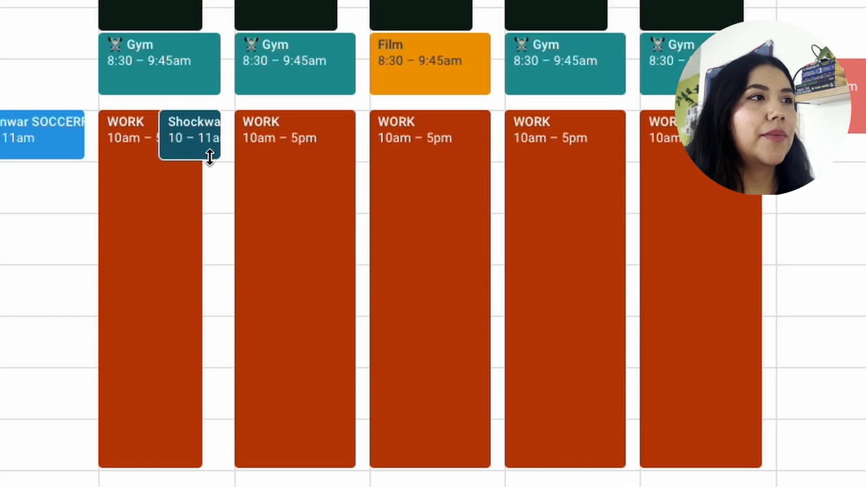
Reschedule Monday's Shockwave event to 10am–2pm in the calendar grid.
click(131, 136)
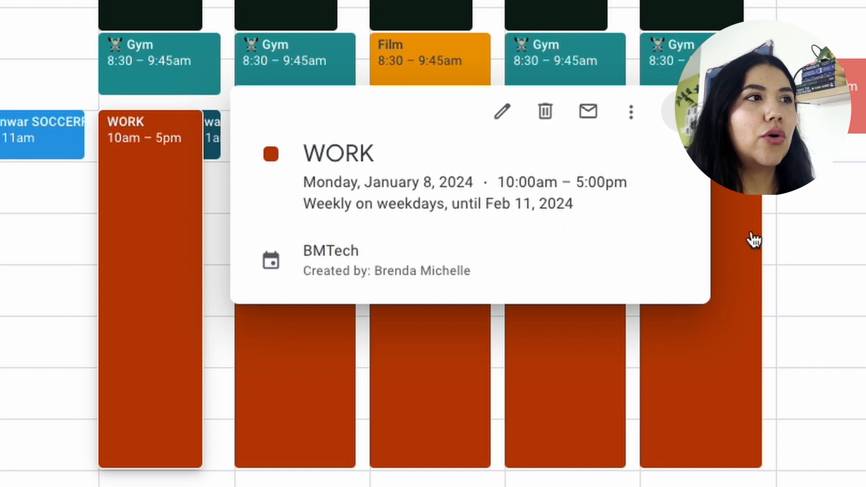
click(672, 120)
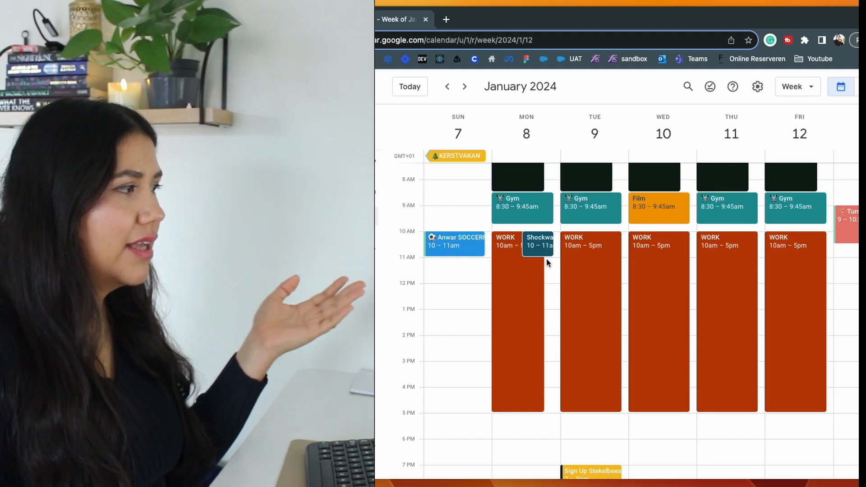
drag(208, 160, 209, 326)
drag(539, 339, 541, 334)
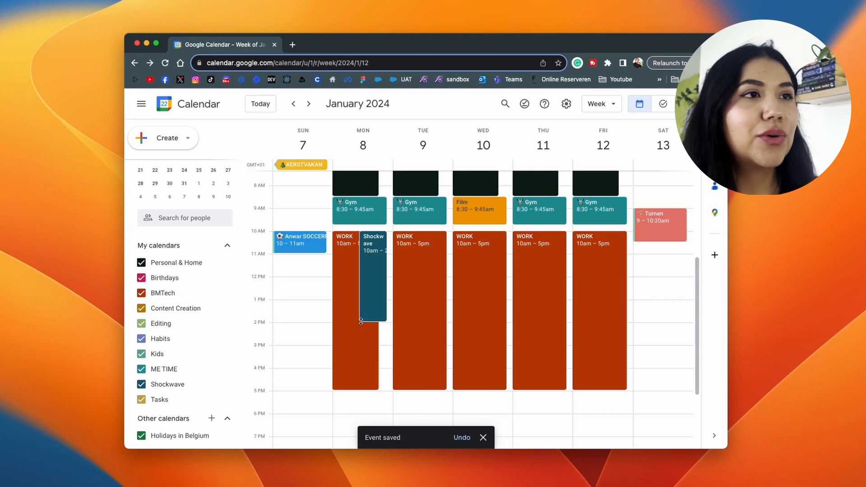
Delete only the Monday, January 8 occurrence of the recurring WORK event.
click(348, 346)
click(531, 232)
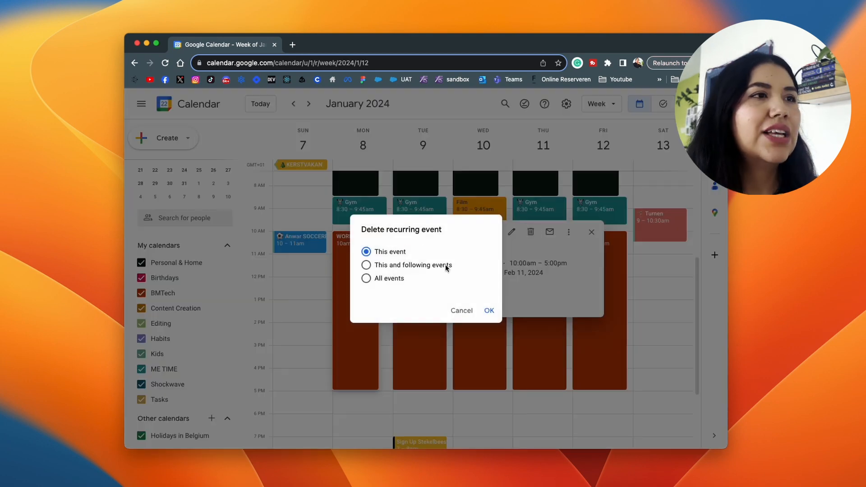
click(489, 310)
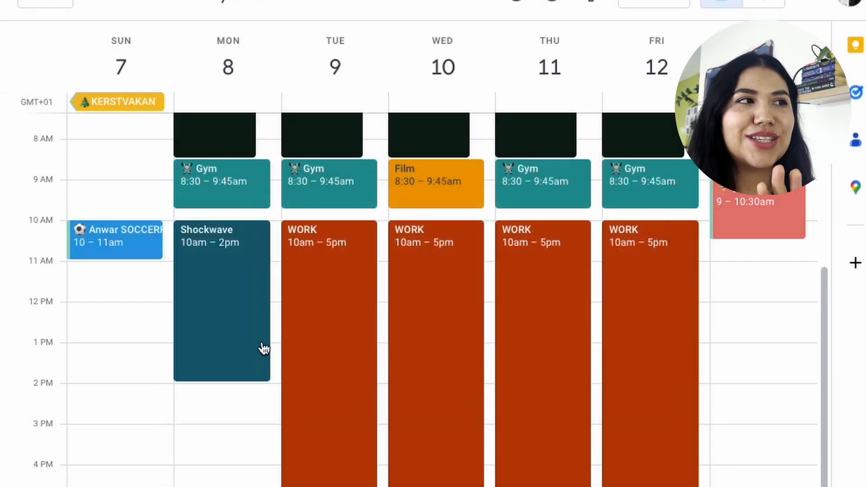
Delete the remaining recurring WORK events from Tuesday, January 9 onward.
click(329, 357)
click(144, 226)
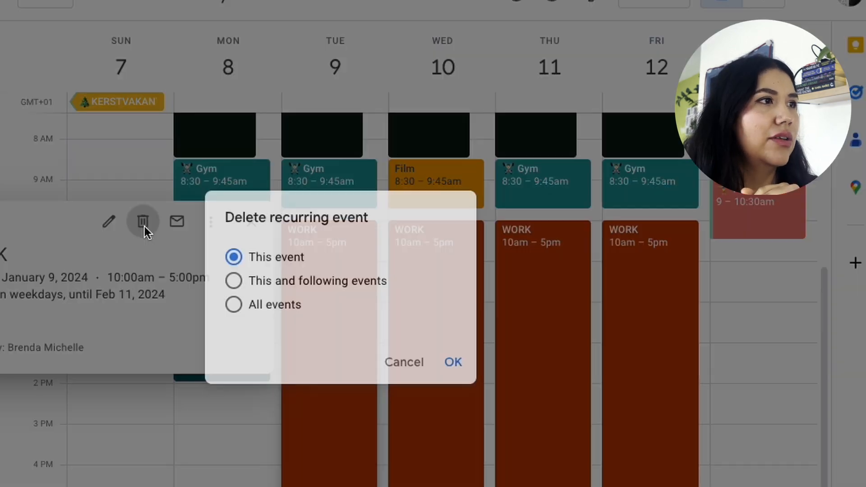
click(453, 362)
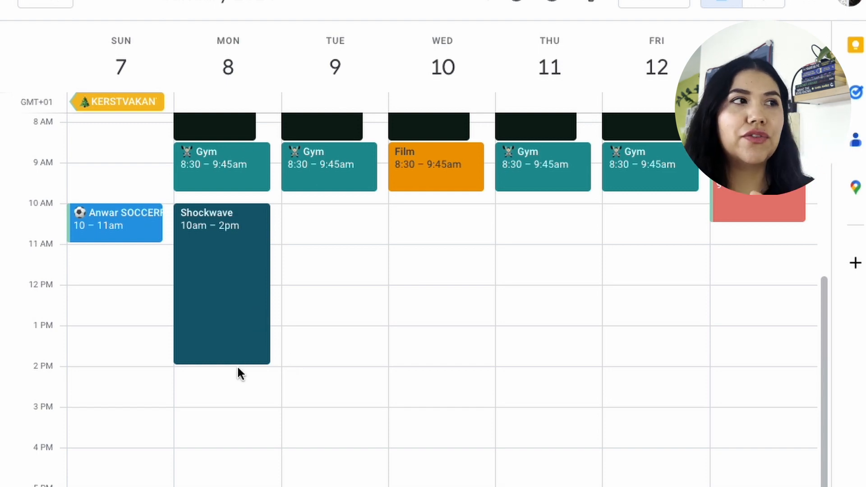
Open Monday's Shockwave event for full editing and give it a custom weekly recurrence on Monday through Friday.
scroll(234, 360, down, 2)
click(212, 274)
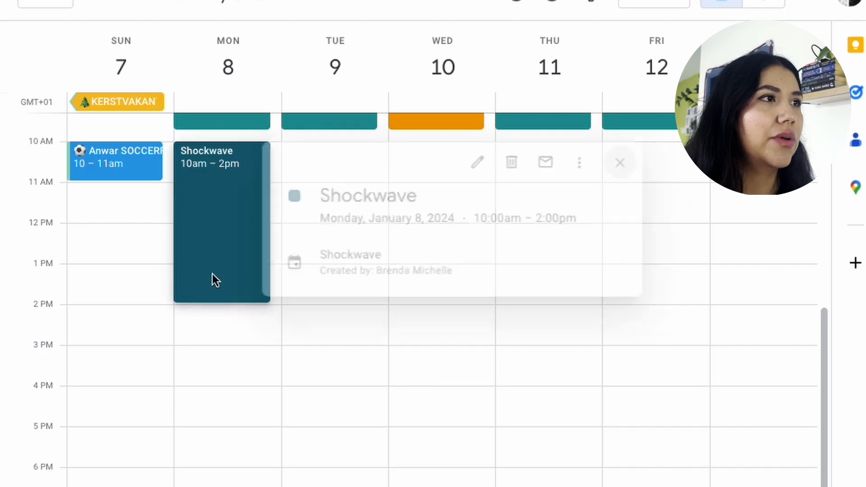
click(491, 162)
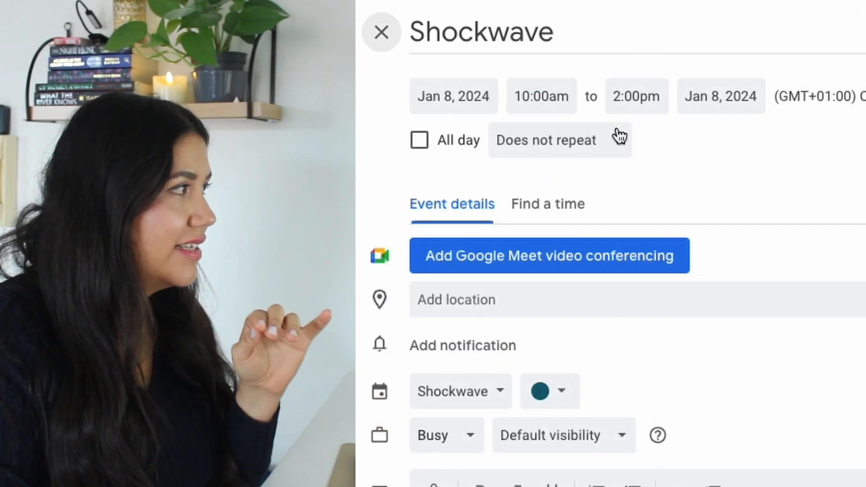
click(433, 140)
click(422, 140)
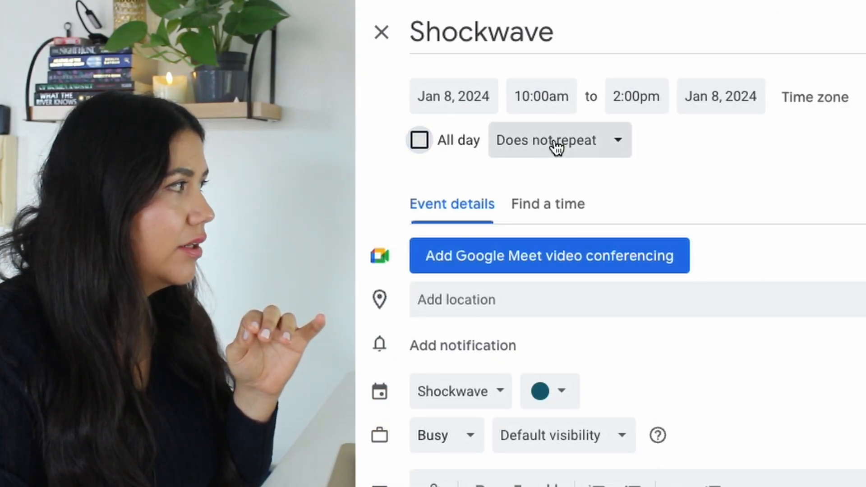
click(555, 144)
click(534, 373)
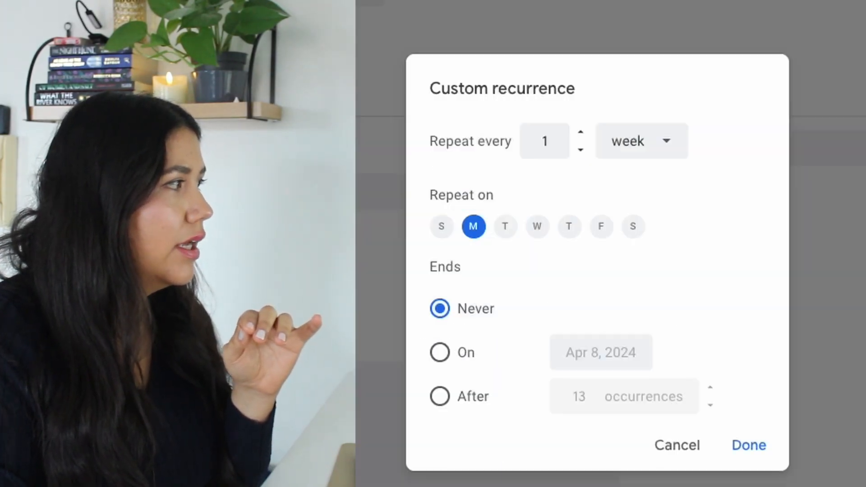
click(507, 231)
click(539, 231)
click(569, 229)
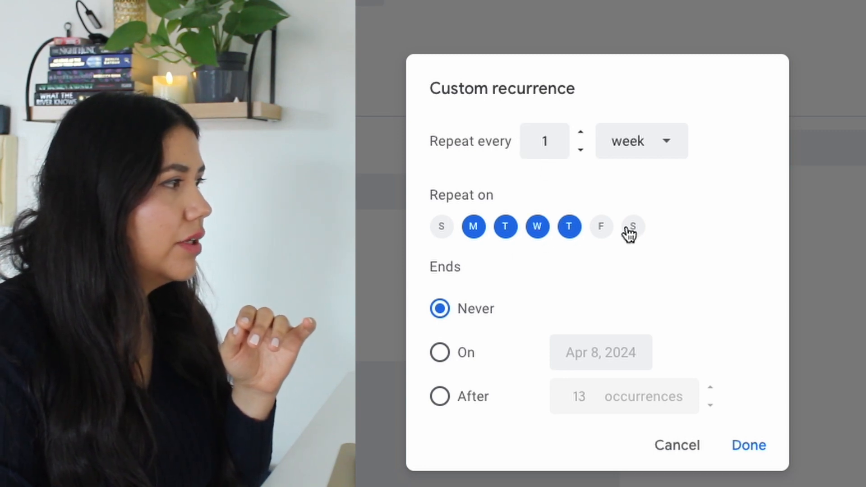
click(602, 227)
Set the Shockwave recurrence to end on February 11, 2024 and apply the custom recurrence.
click(440, 353)
click(600, 353)
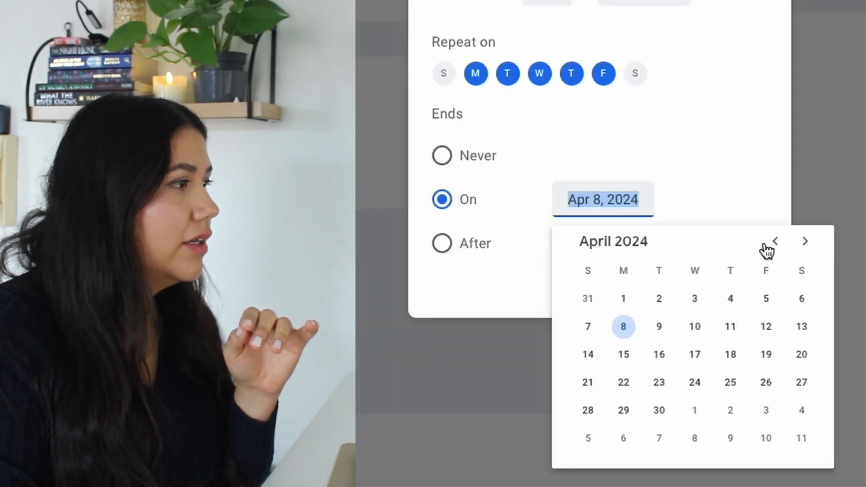
click(775, 242)
click(775, 241)
click(775, 242)
click(805, 241)
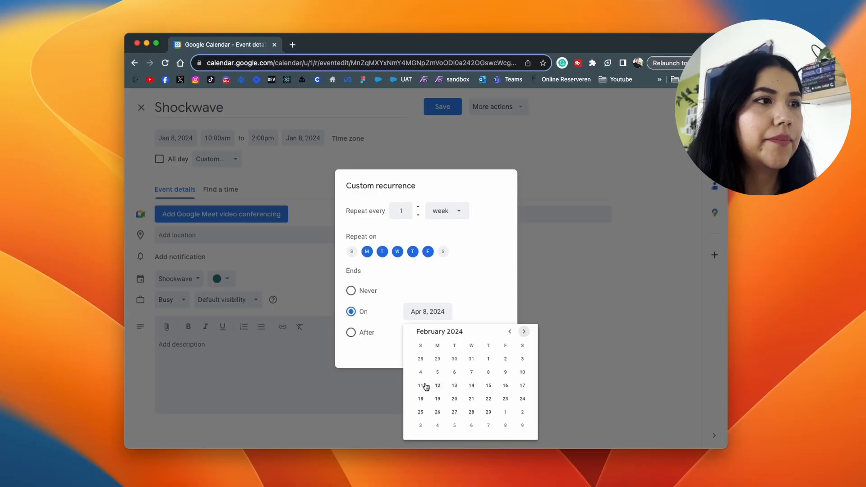
click(421, 385)
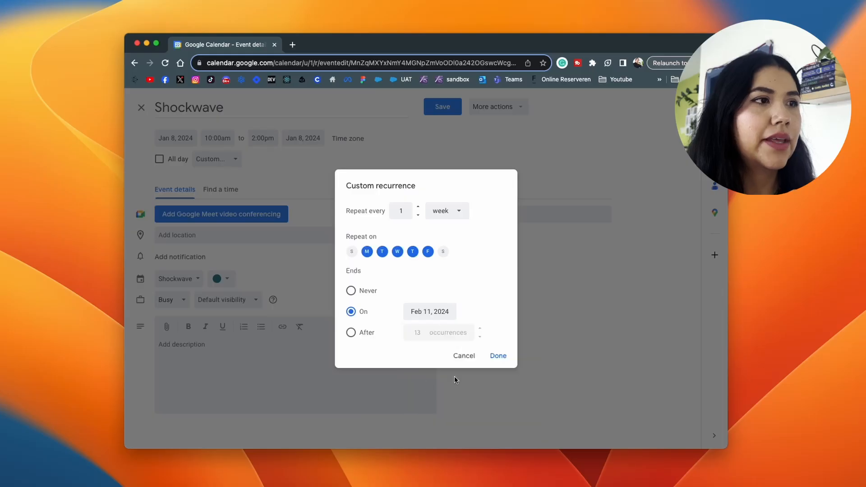
click(501, 359)
Set the Shockwave event's end time to 5:00pm and save the recurring event.
click(262, 138)
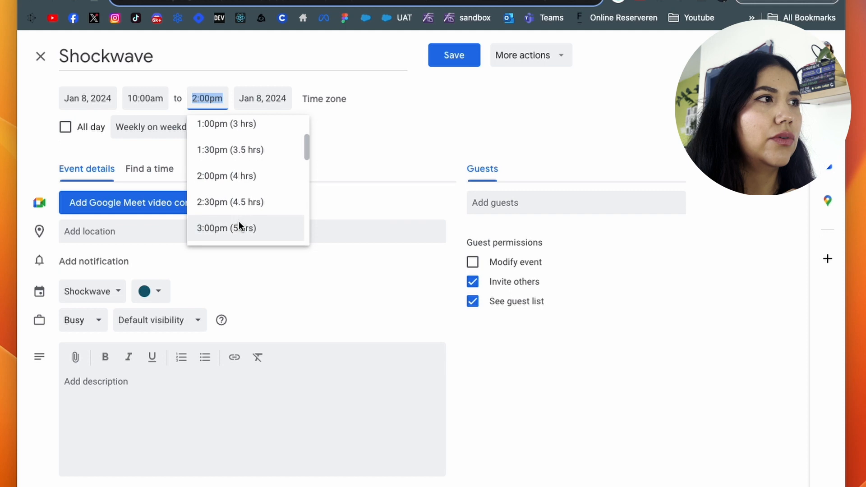
scroll(240, 221, down, 3)
click(242, 189)
click(454, 55)
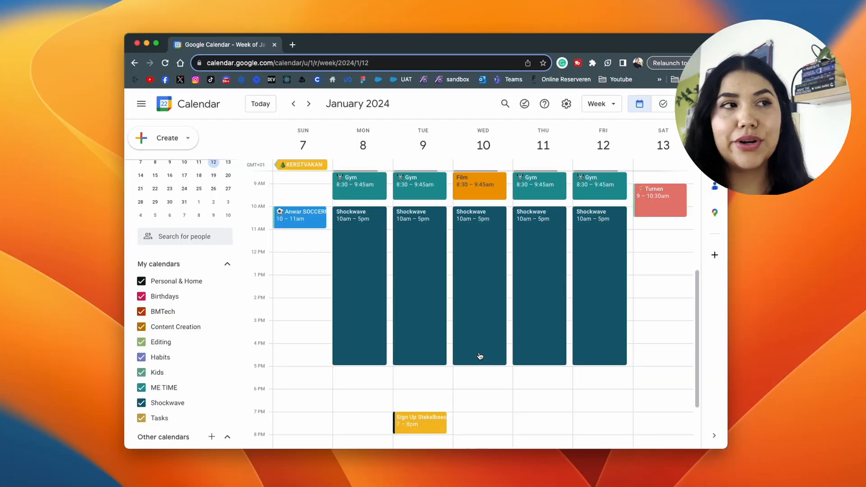
Create a task titled "update parse function" on Monday, January 8 at 11:00am, inside the Shockwave block.
scroll(480, 356, up, 1)
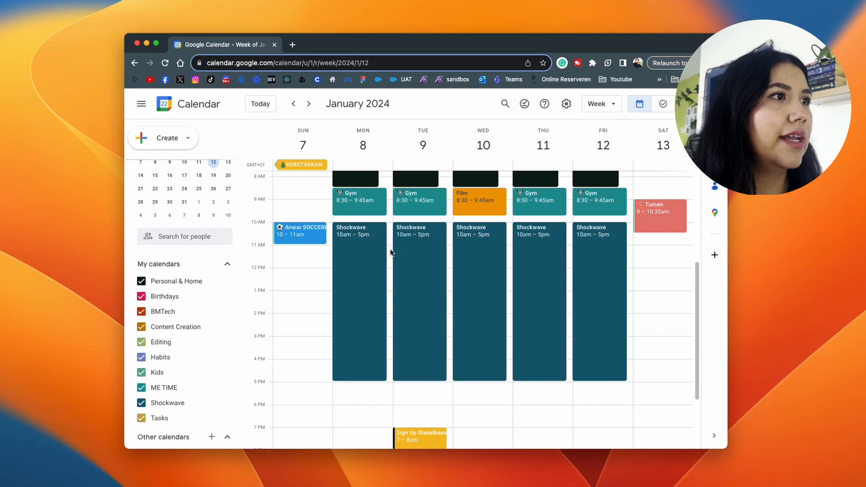
click(385, 253)
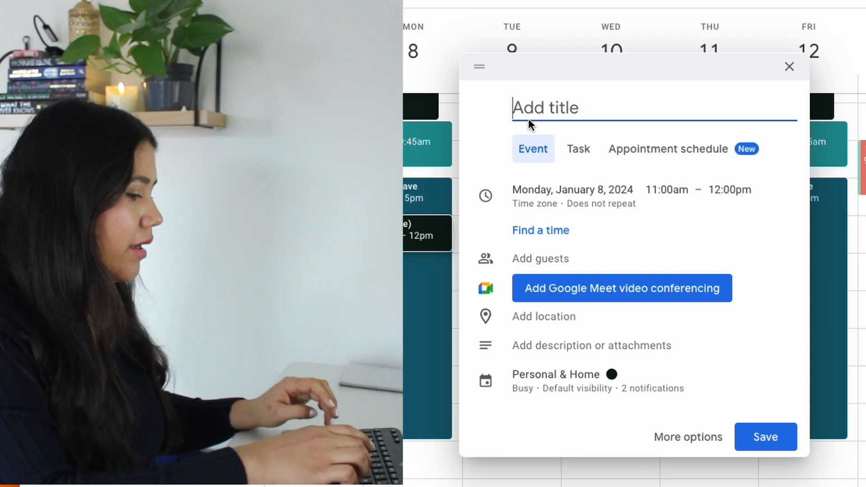
text(update pa)
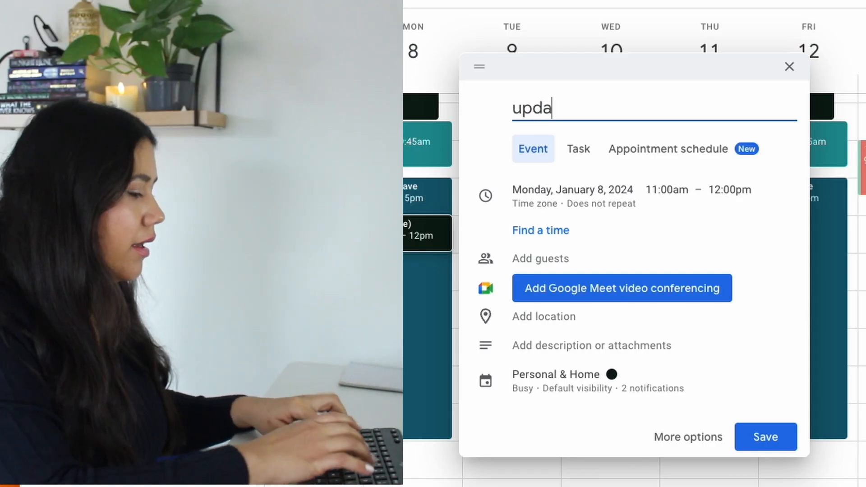
text(rse function)
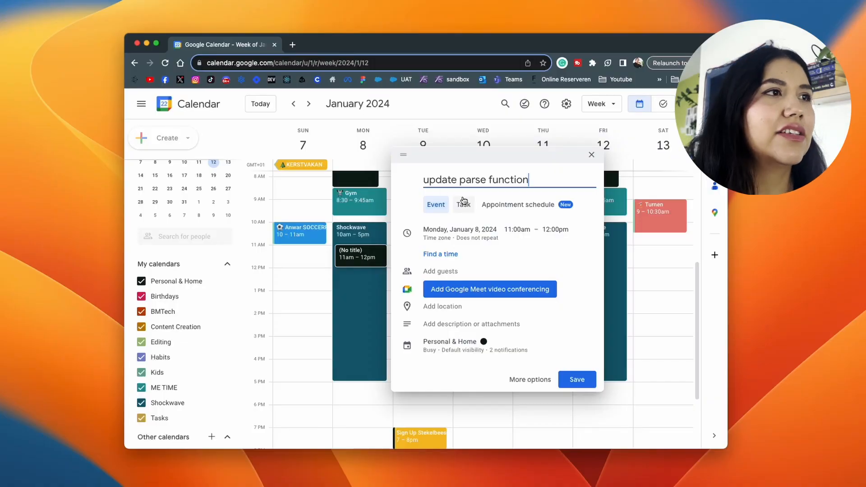
click(464, 205)
click(577, 337)
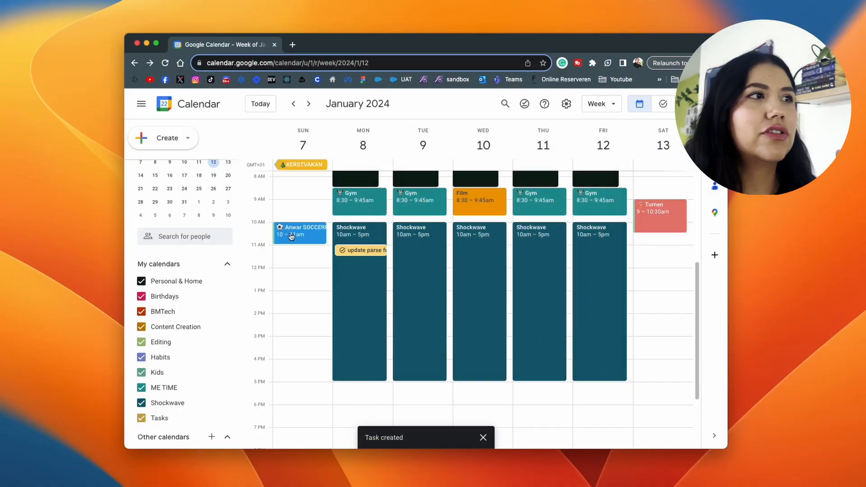
Add a task titled "code 2" to Monday's Shockwave block and rearrange the two tasks so code 2 comes first, at 11:15am.
click(388, 267)
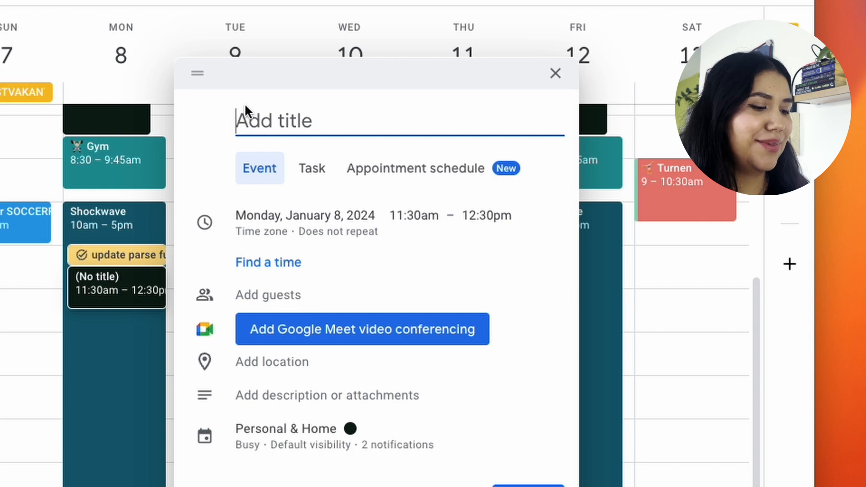
text(code 2)
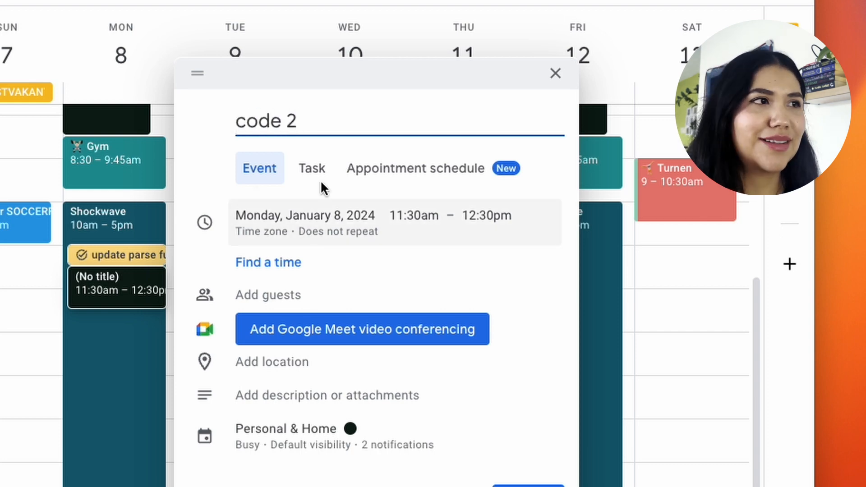
click(312, 169)
click(538, 422)
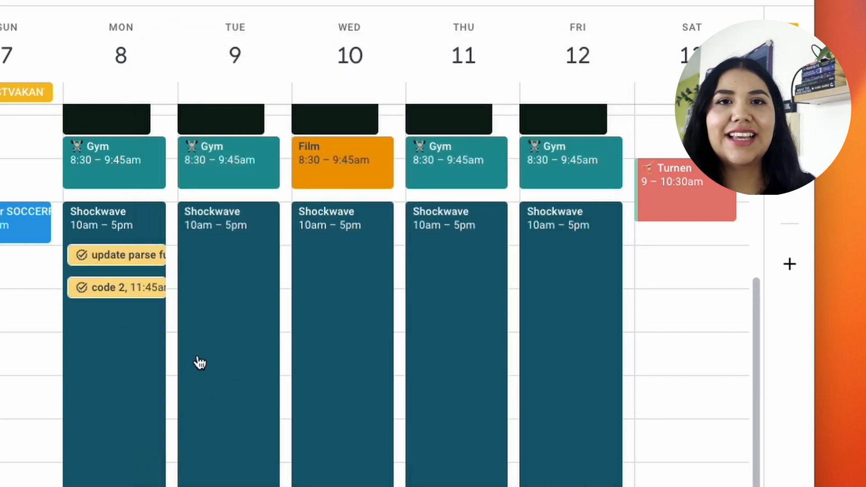
mouse_move(143, 259)
mouse_down()
mouse_move(148, 315)
mouse_move(148, 261)
mouse_up()
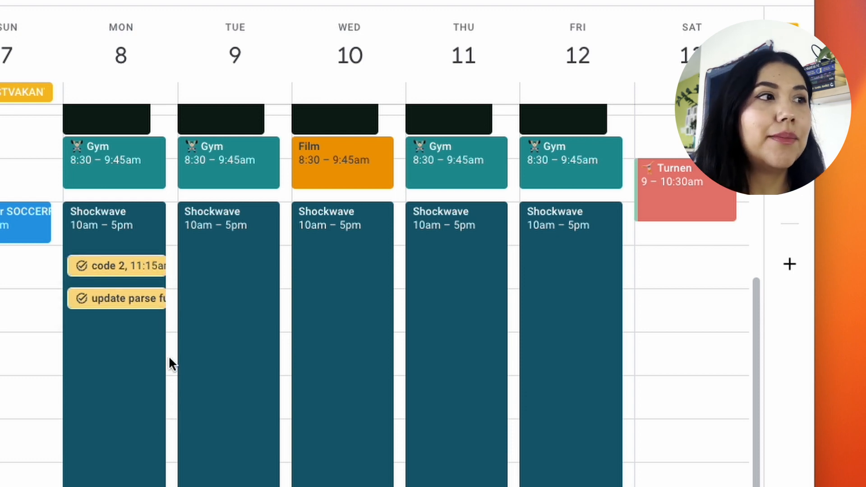
Create a Formyoula event on Monday, January 8 from 1:30pm to 2:30pm in the Shockwave calendar.
click(169, 356)
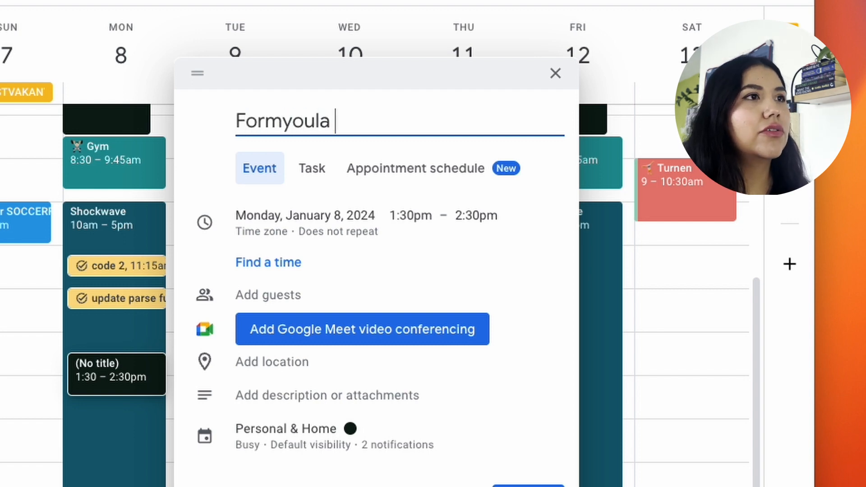
click(300, 440)
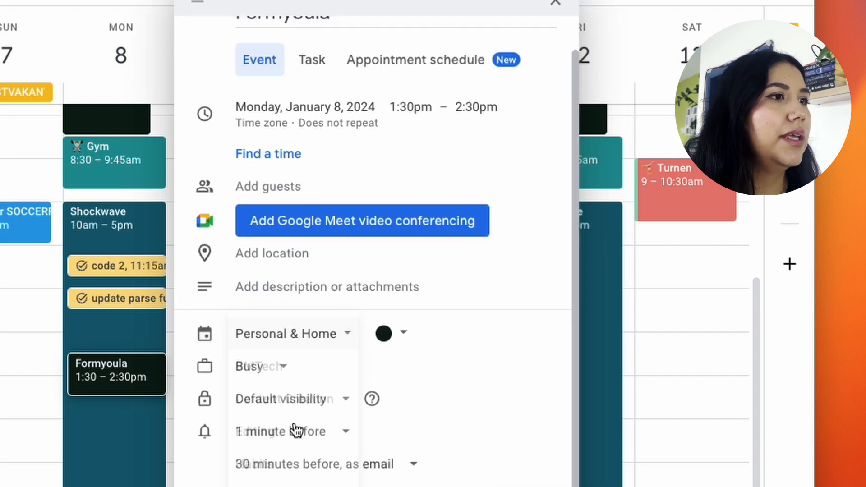
click(301, 482)
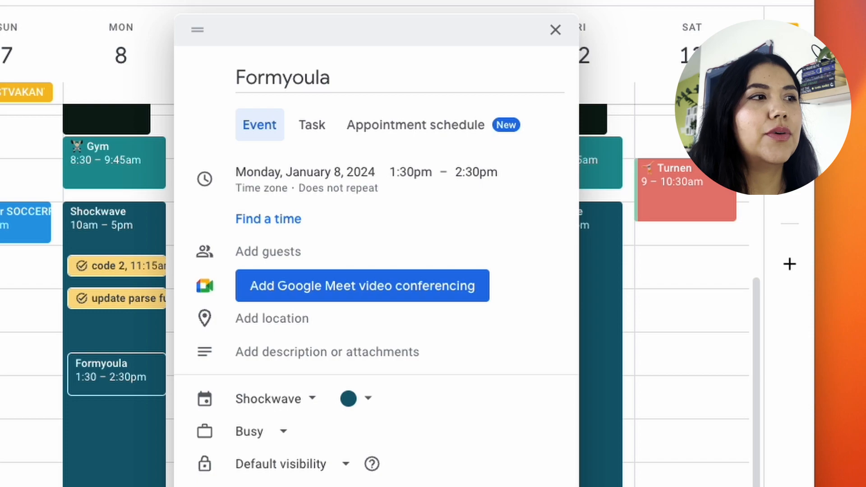
click(542, 486)
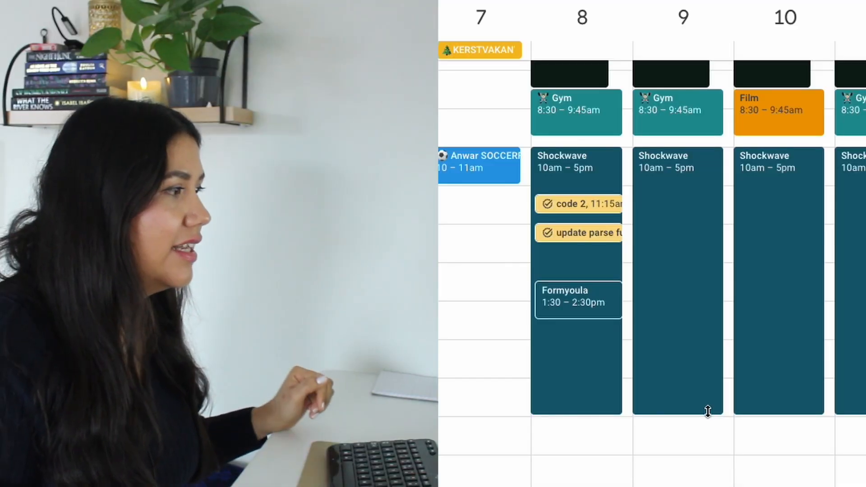
Shorten only Tuesday's Shockwave occurrence to end at 3pm and add a Dentist event from 3pm to 4pm that day.
drag(708, 411, 700, 333)
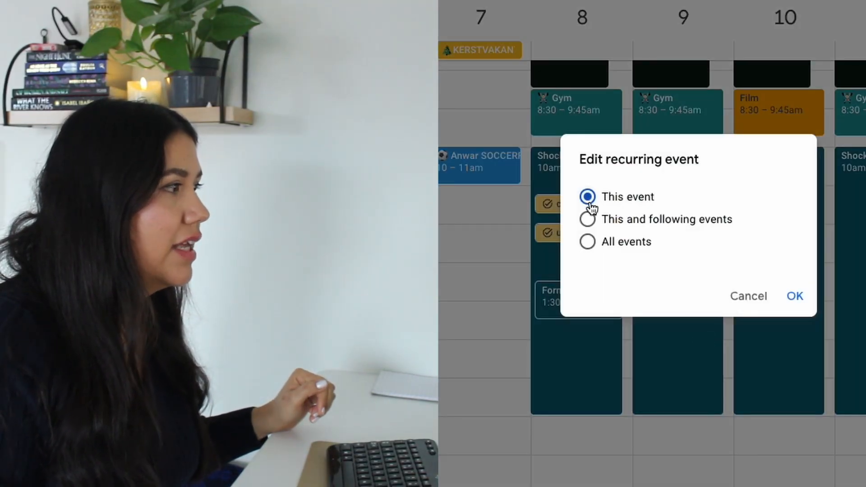
click(763, 302)
click(831, 358)
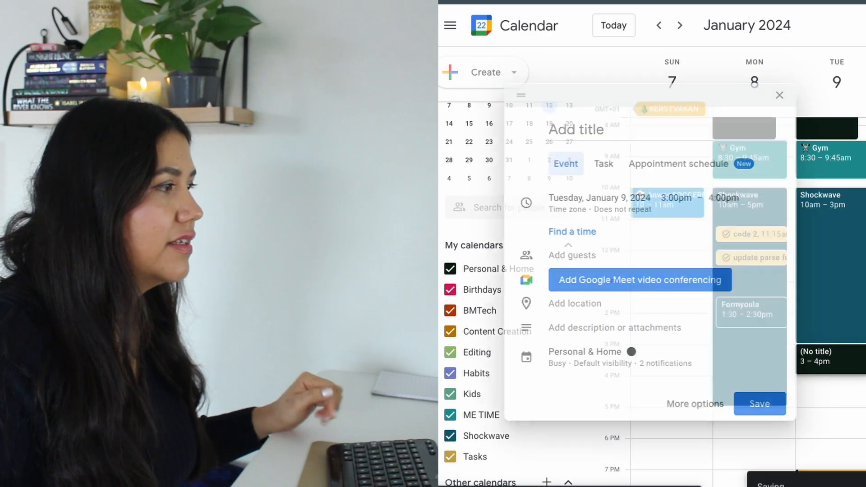
text(Dentist)
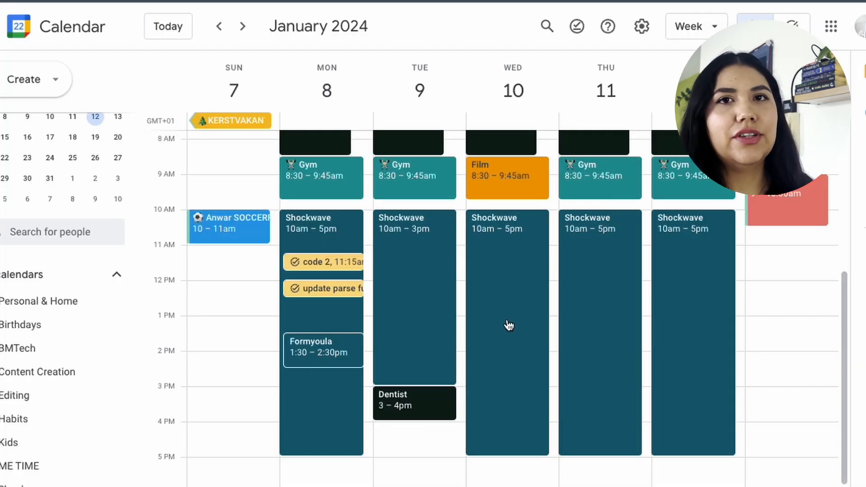
scroll(453, 265, up, 3)
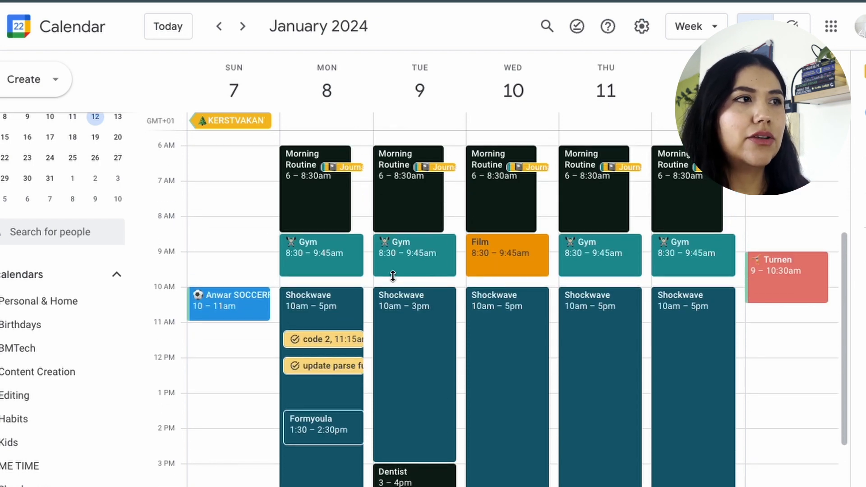
click(388, 281)
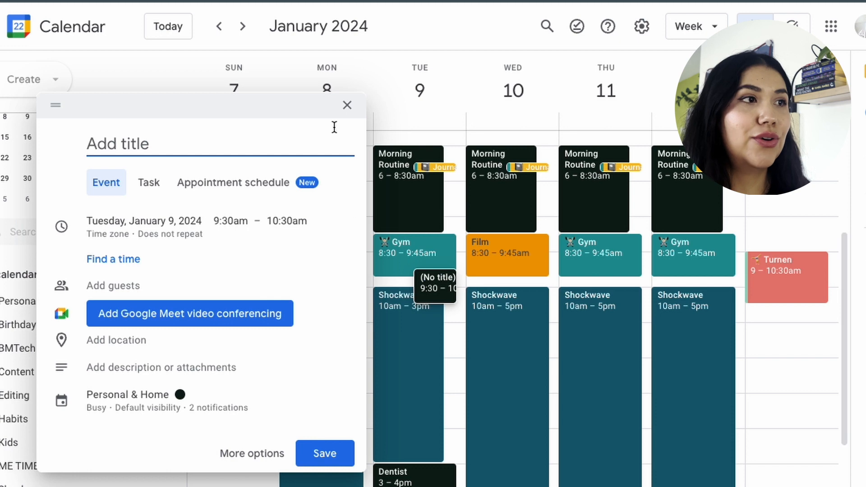
click(348, 106)
scroll(407, 329, down, 3)
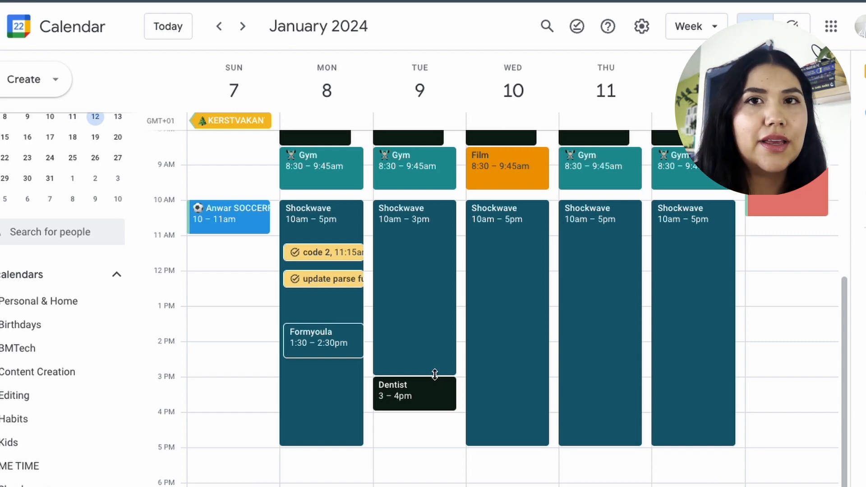
Shorten only Tuesday's Shockwave occurrence to end at 2pm and shift it to 11am–3pm.
mouse_move(438, 331)
mouse_down()
mouse_move(432, 277)
mouse_move(436, 340)
mouse_up()
click(523, 348)
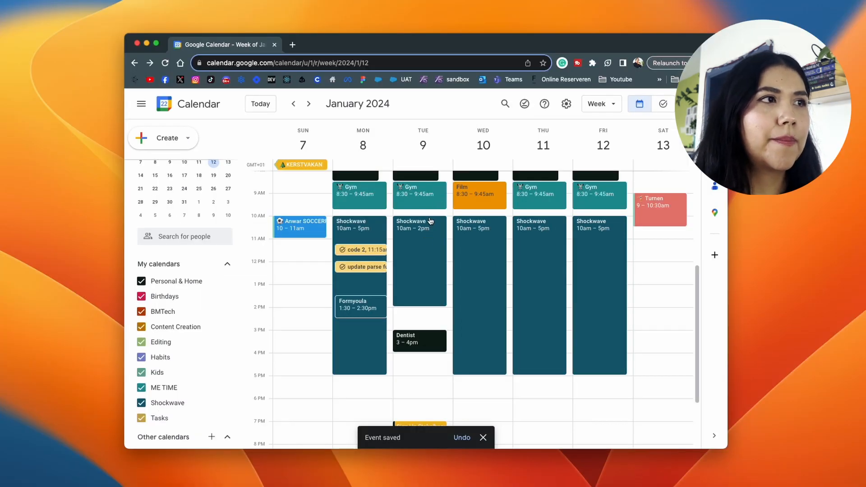
drag(429, 251, 431, 273)
click(489, 309)
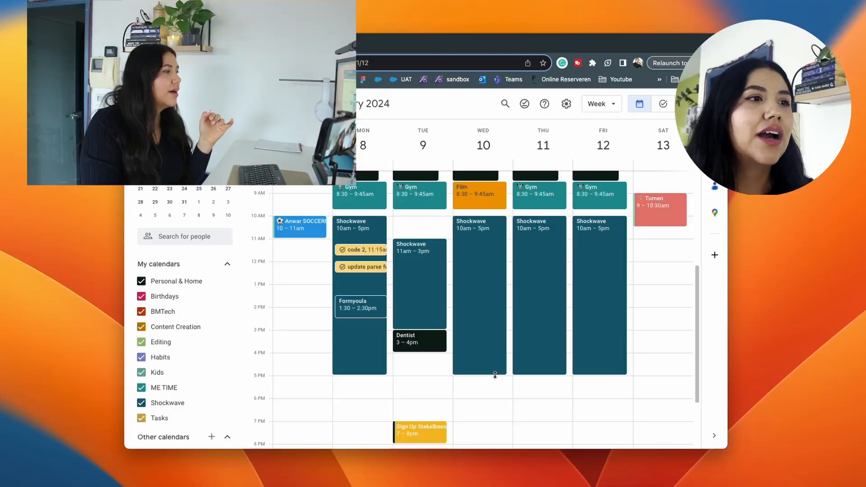
Shorten only Wednesday's Shockwave occurrence to end at 12pm and discard the untitled event draft below it.
drag(498, 374, 498, 269)
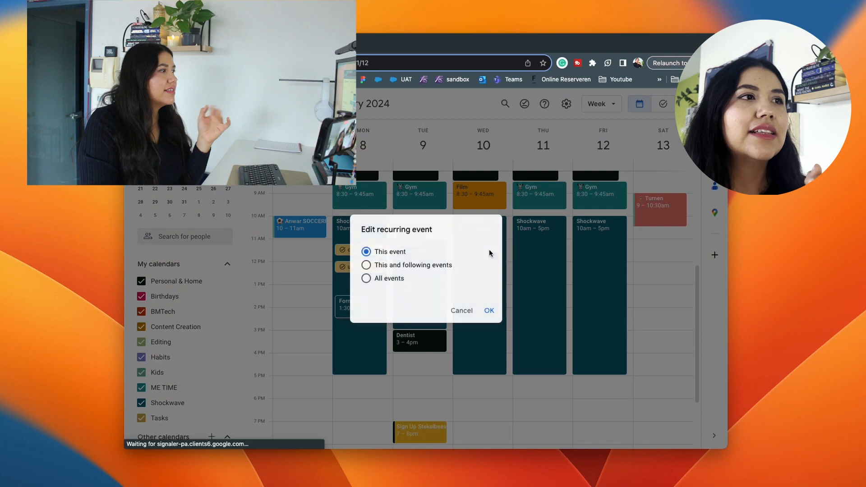
click(490, 311)
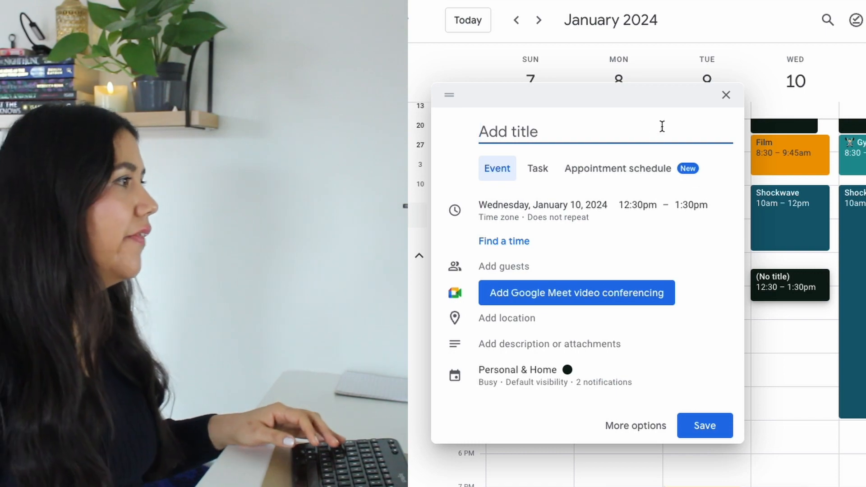
click(726, 94)
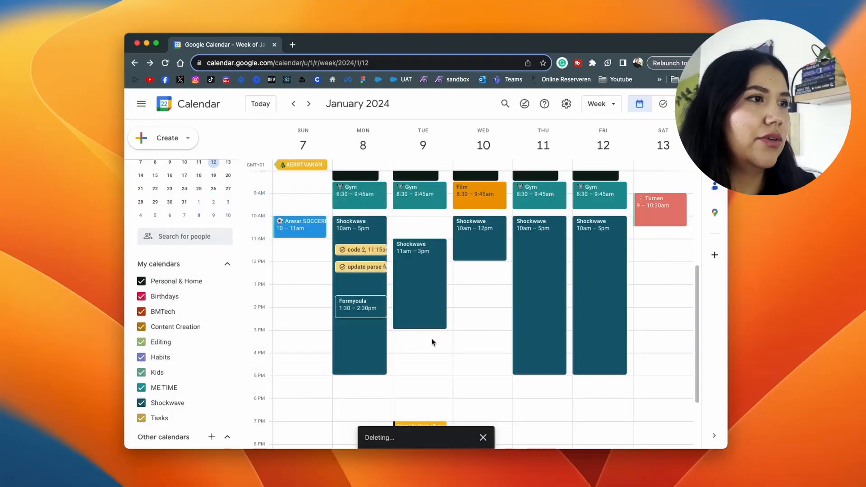
Move only Tuesday's Shockwave occurrence back to a 10am start and extend Wednesday's occurrence to end at 5pm.
drag(435, 276, 431, 253)
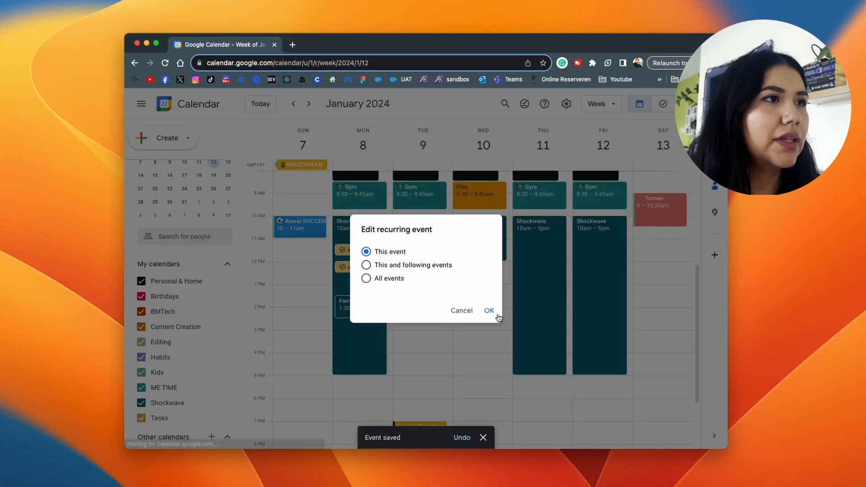
click(489, 310)
click(484, 256)
drag(485, 259, 483, 375)
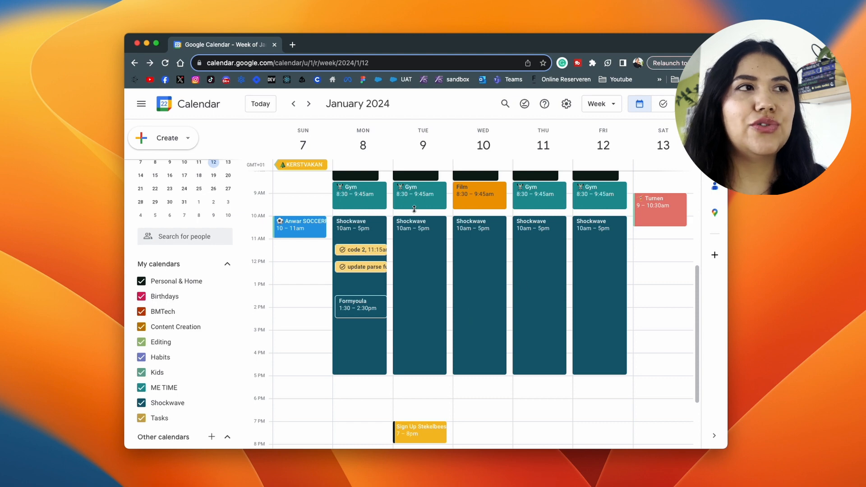
Delete only the Friday, January 12 occurrence of the recurring Shockwave event.
click(596, 241)
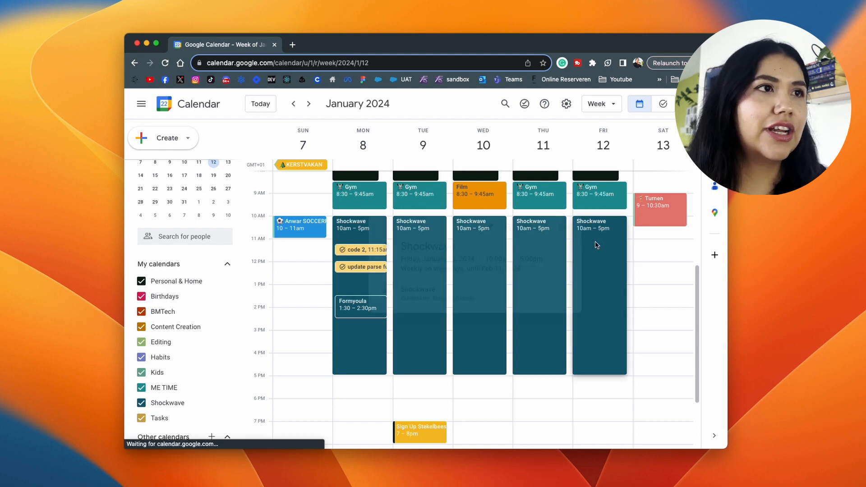
click(496, 227)
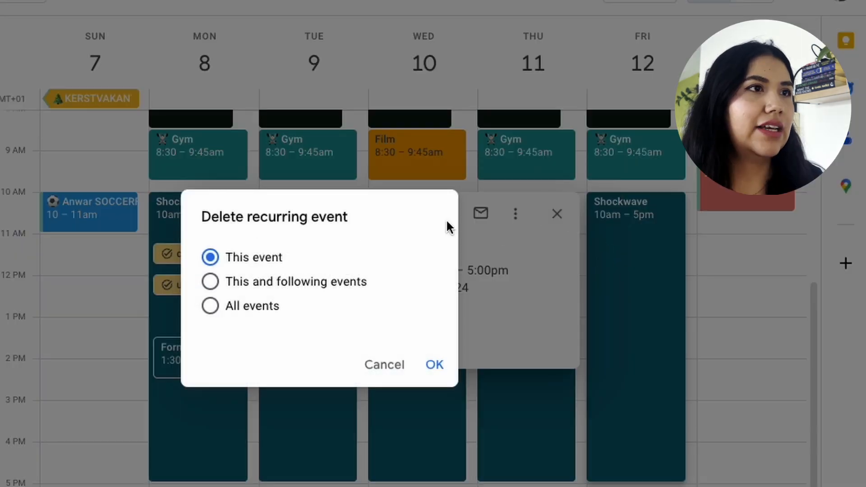
click(435, 365)
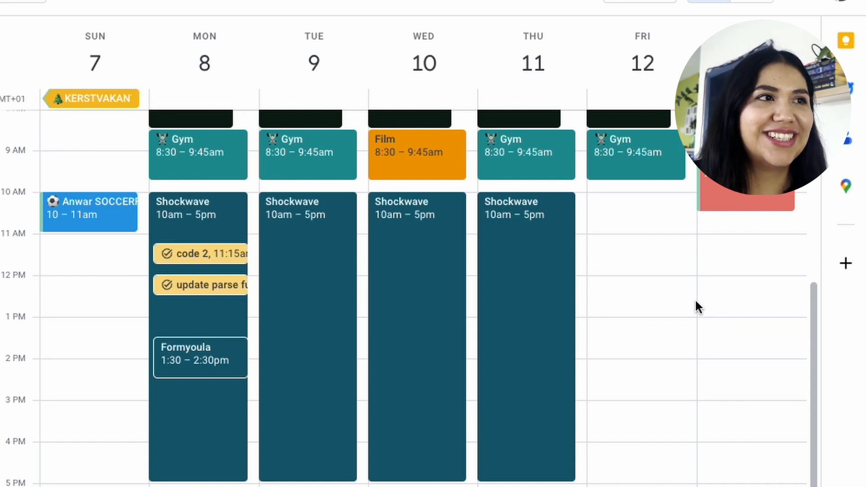
Create a Shockwave event on Friday, January 12 from 10am to 5pm in the Shockwave calendar.
scroll(438, 378, up, 1)
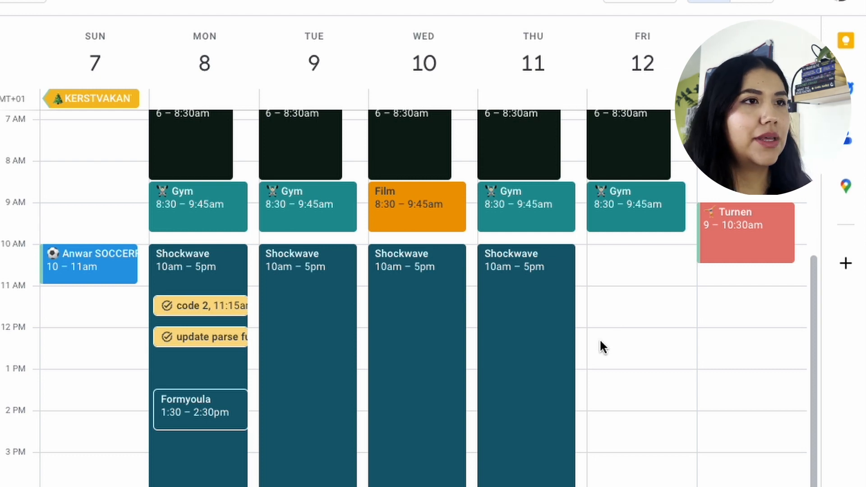
click(537, 296)
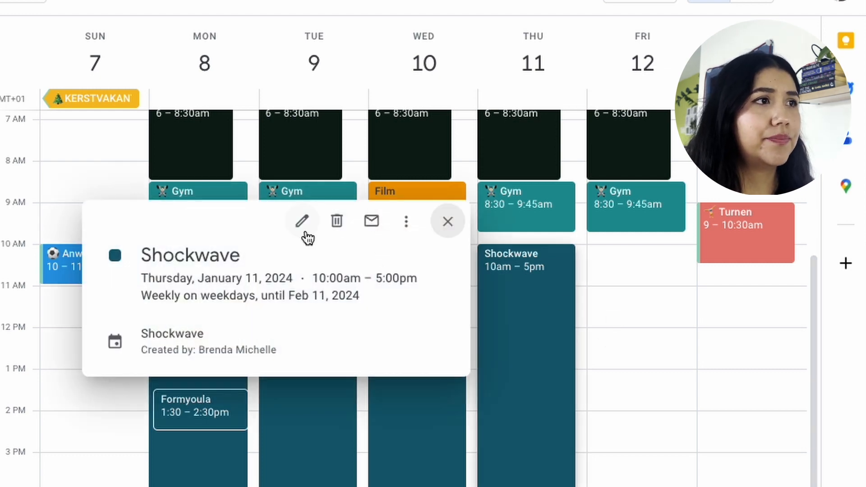
click(637, 263)
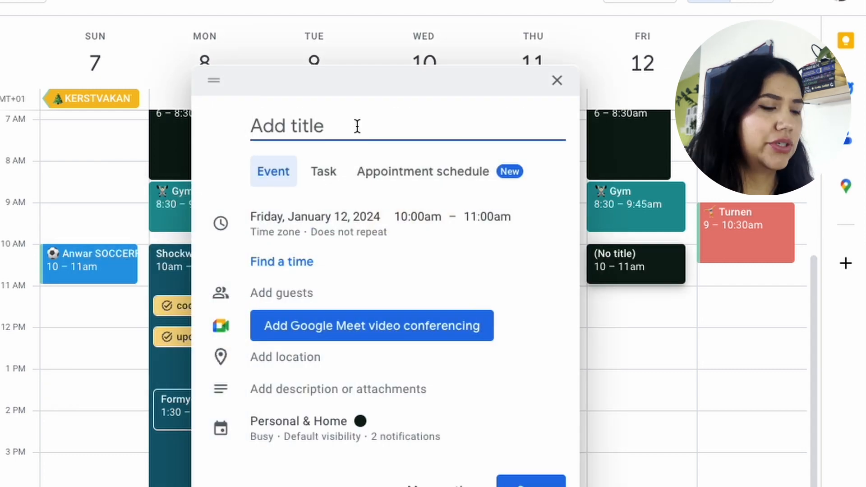
text(Shockwave)
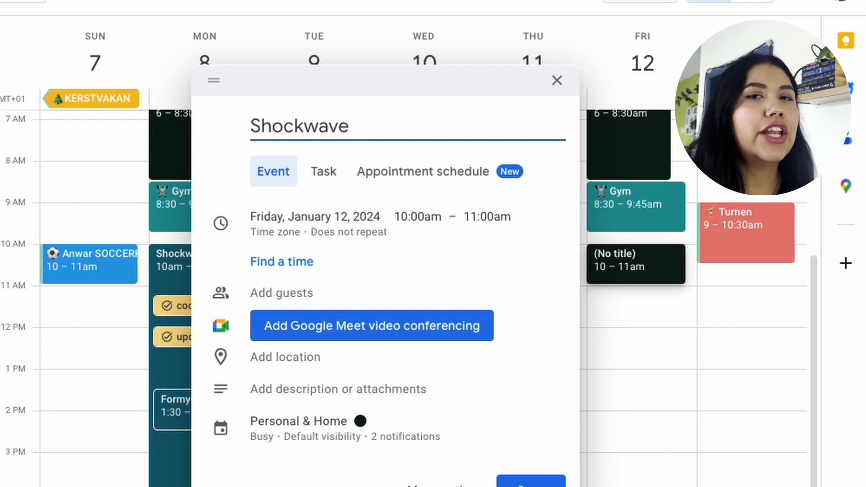
click(348, 440)
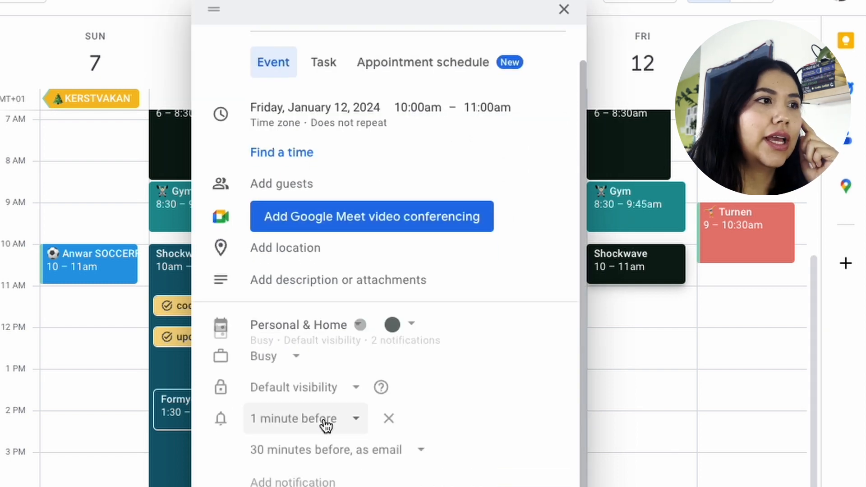
click(388, 326)
click(279, 486)
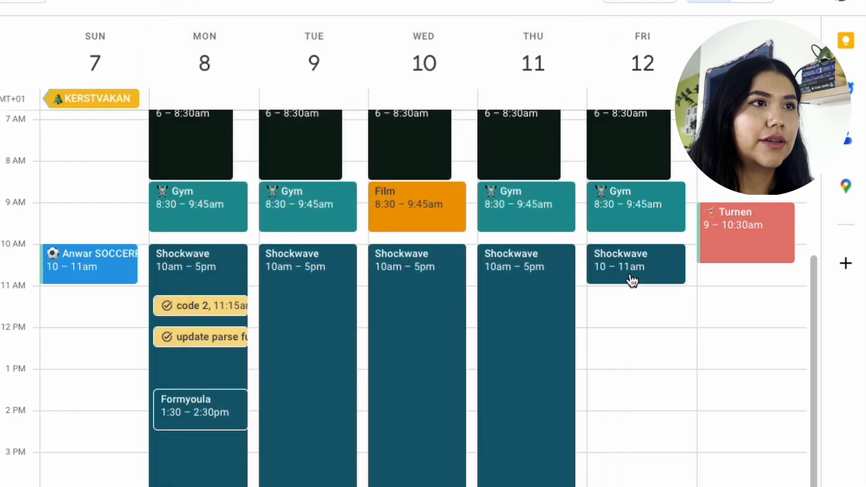
drag(633, 285, 635, 303)
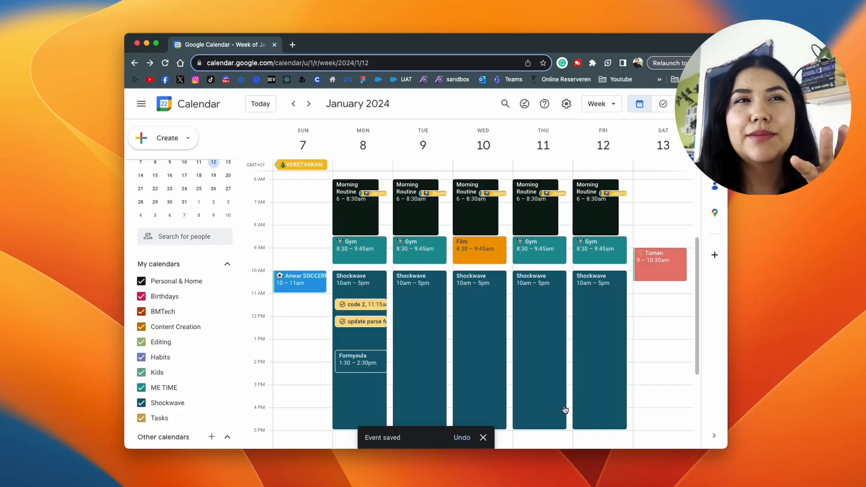
Start a new event titled Kids / Family Time on Monday, January 8 at 5:30pm and assign it to the Kids calendar.
scroll(567, 424, down, 1)
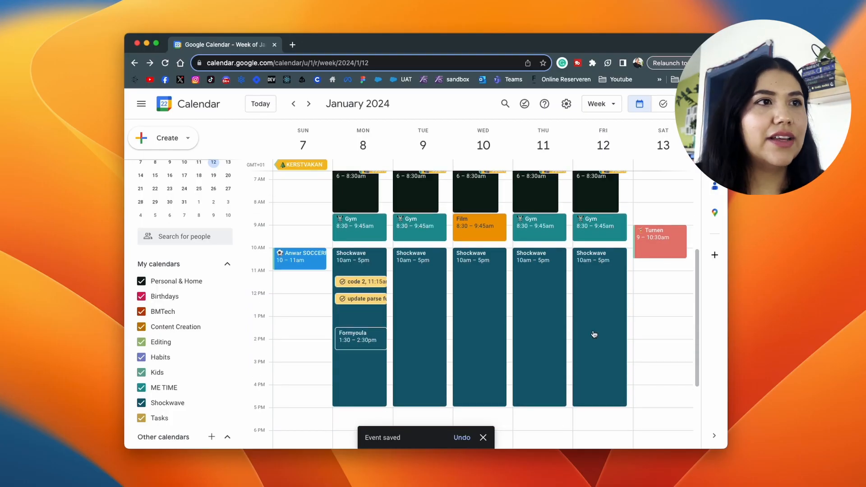
scroll(594, 334, down, 5)
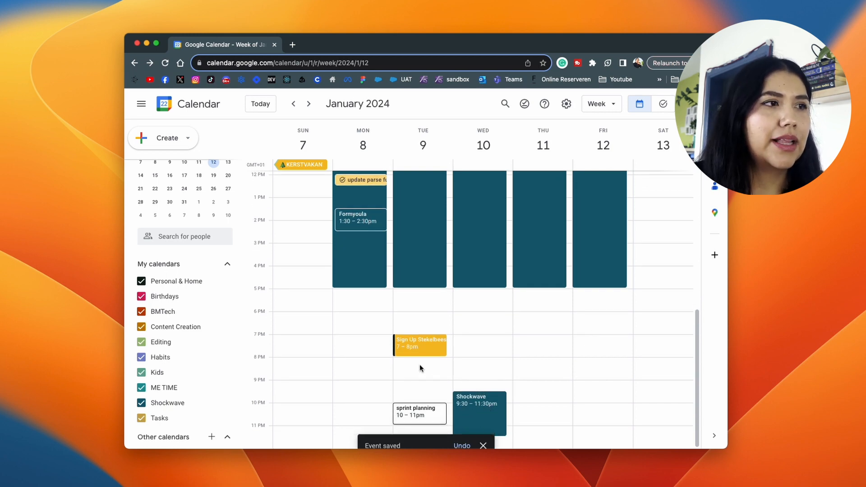
click(359, 302)
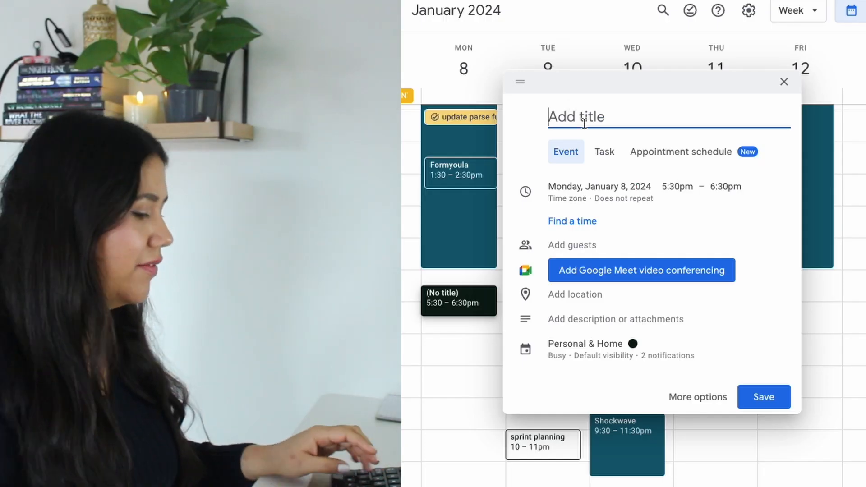
text(Kids /)
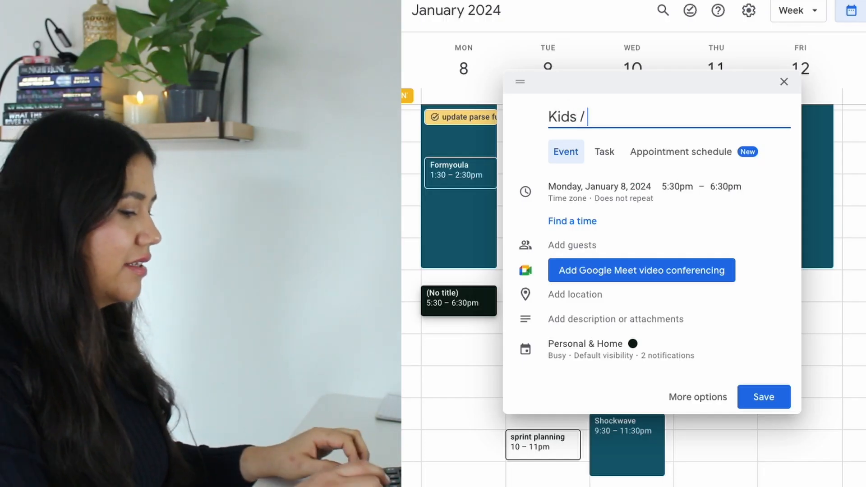
text( Family Time)
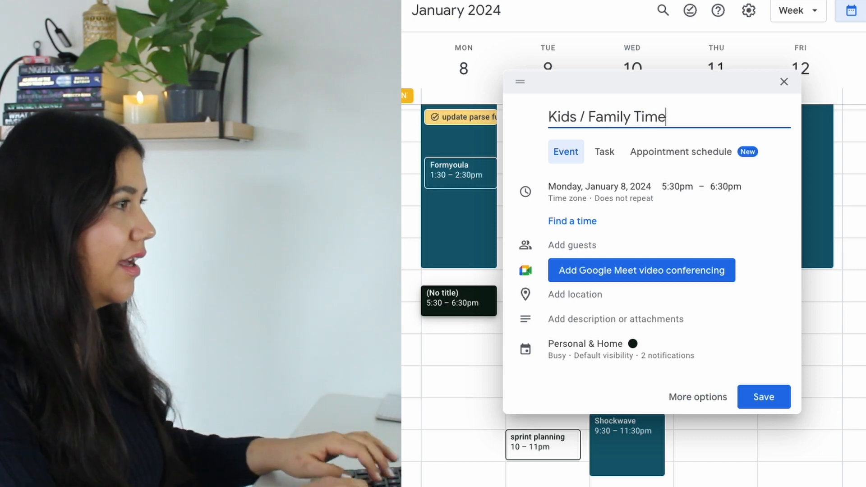
click(623, 351)
click(618, 269)
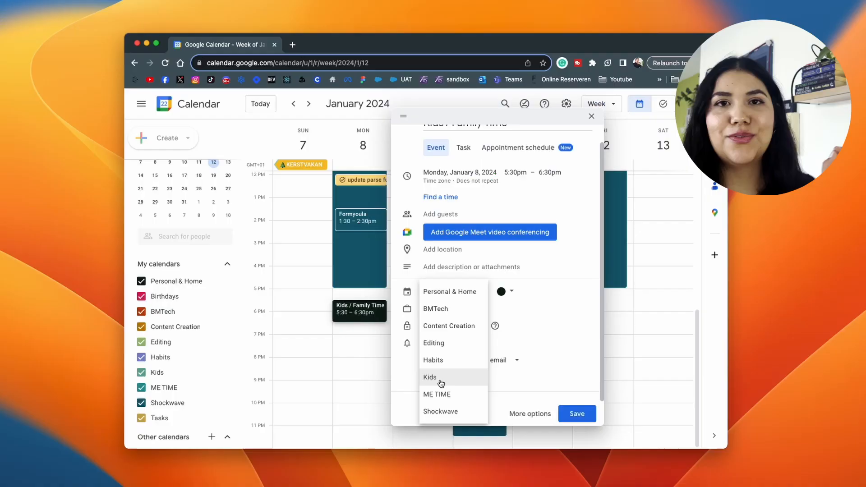
click(430, 378)
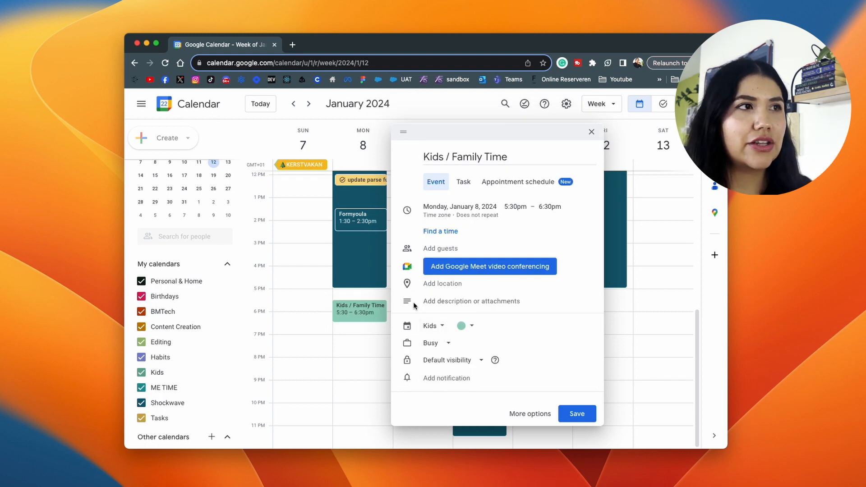
Insert the two hearts emoji in front of the Kids / Family Time title.
click(431, 159)
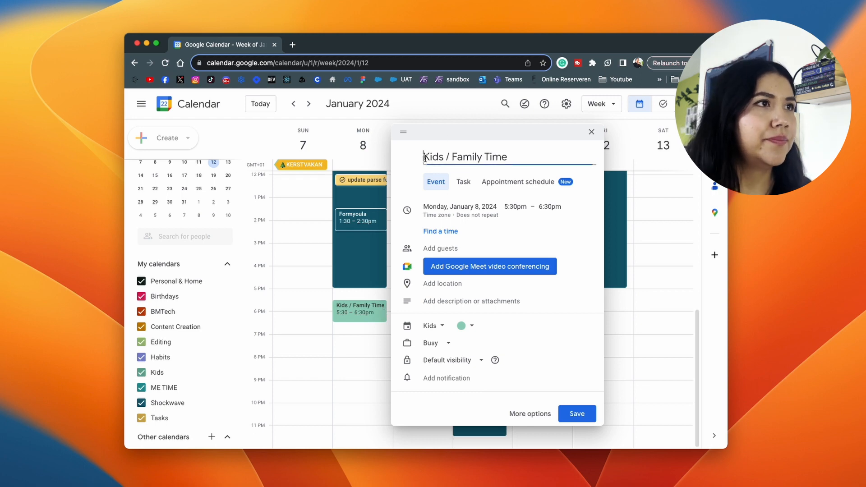
right_click(426, 157)
click(467, 164)
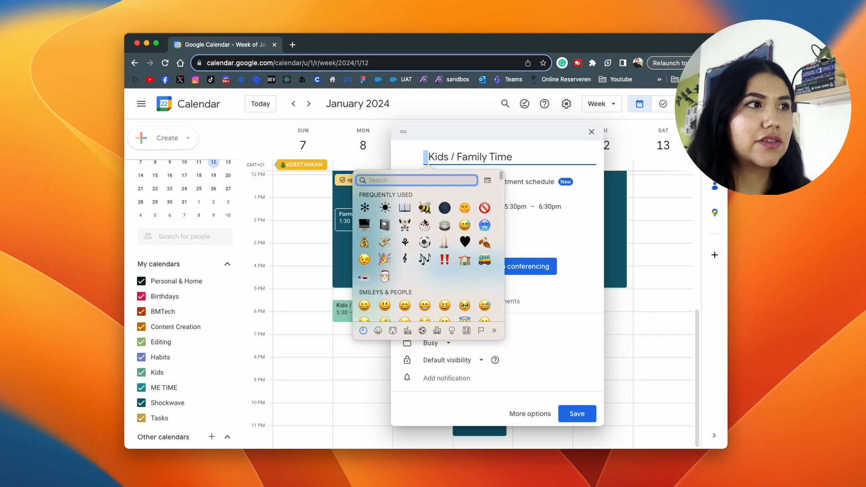
scroll(476, 226, down, 2)
scroll(473, 275, down, 2)
scroll(474, 279, down, 6)
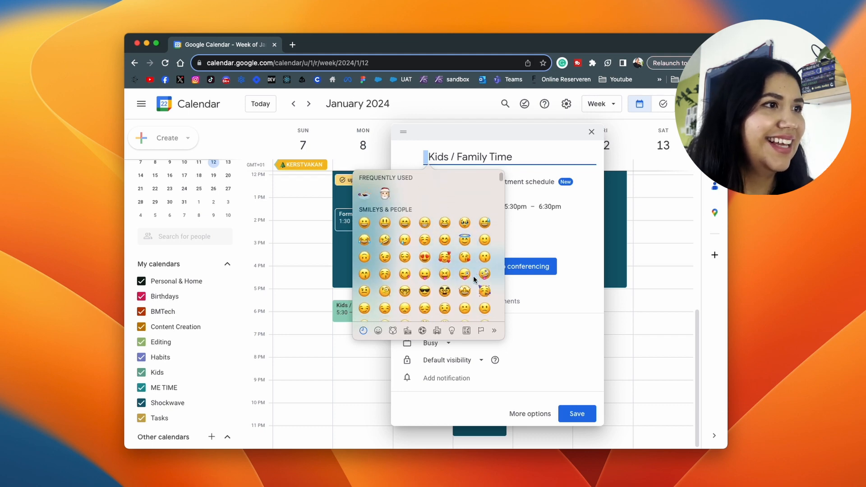
scroll(473, 275, down, 10)
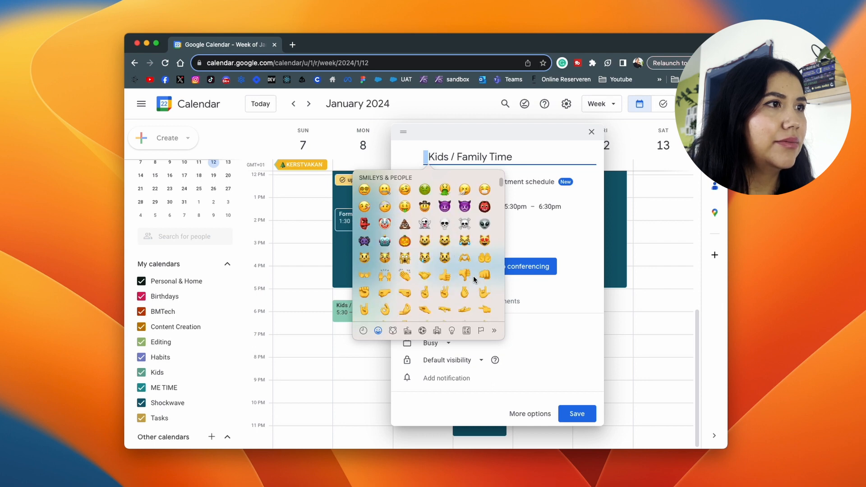
scroll(473, 275, down, 10)
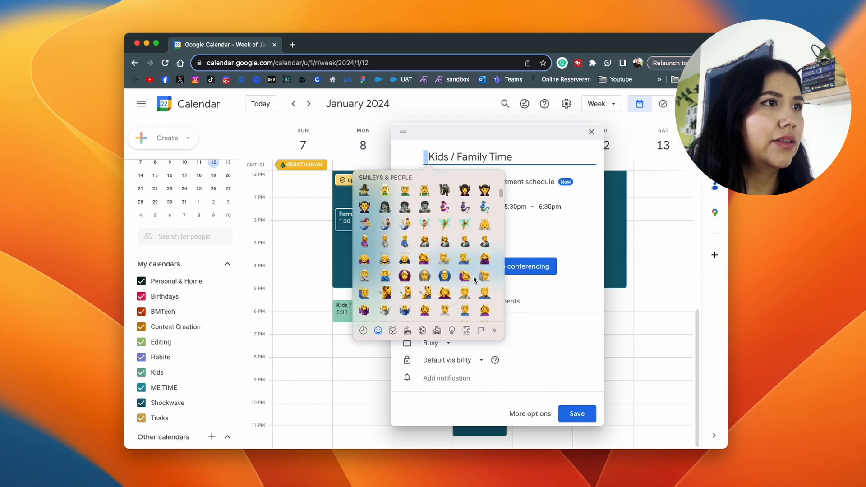
text(heart)
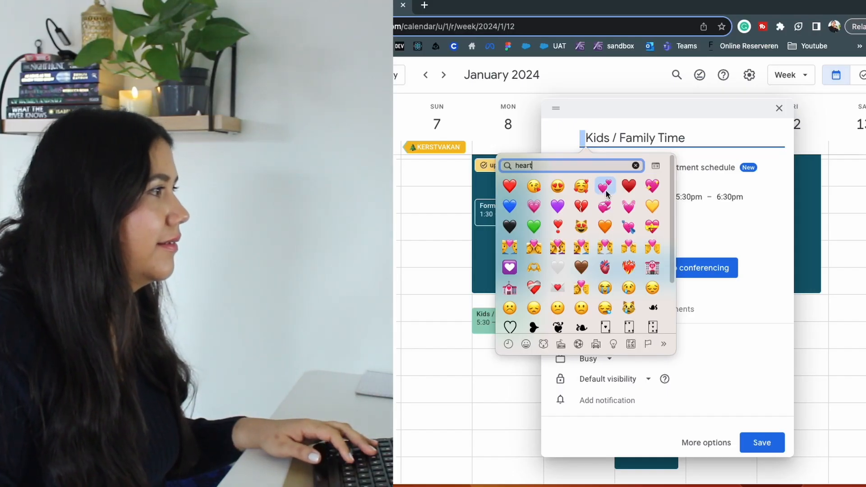
click(605, 190)
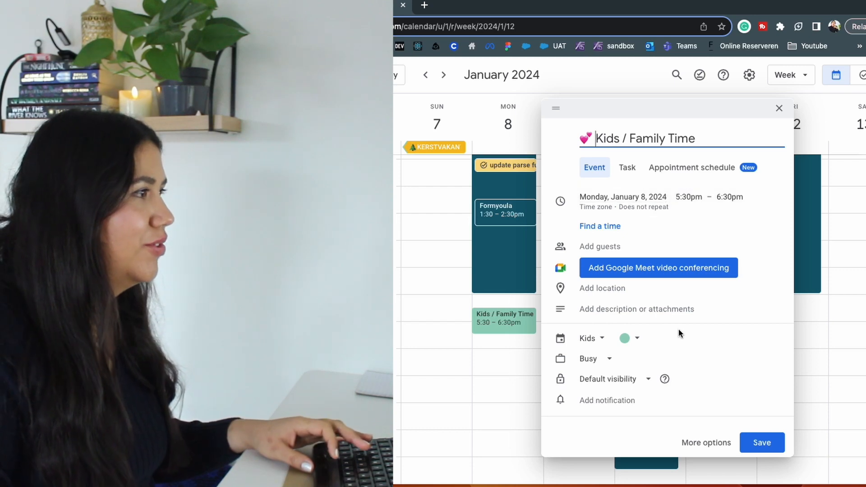
Give the Kids / Family Time event a custom weekly recurrence on Monday through Friday.
click(634, 204)
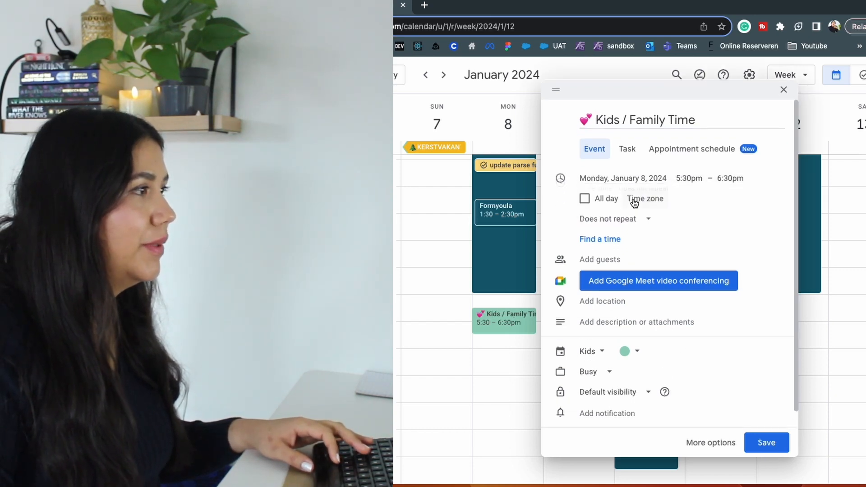
click(632, 179)
click(562, 222)
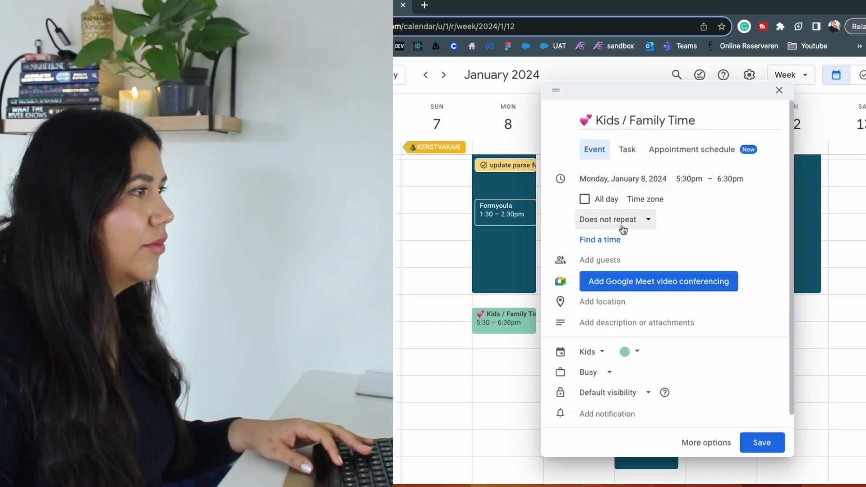
click(616, 219)
click(638, 354)
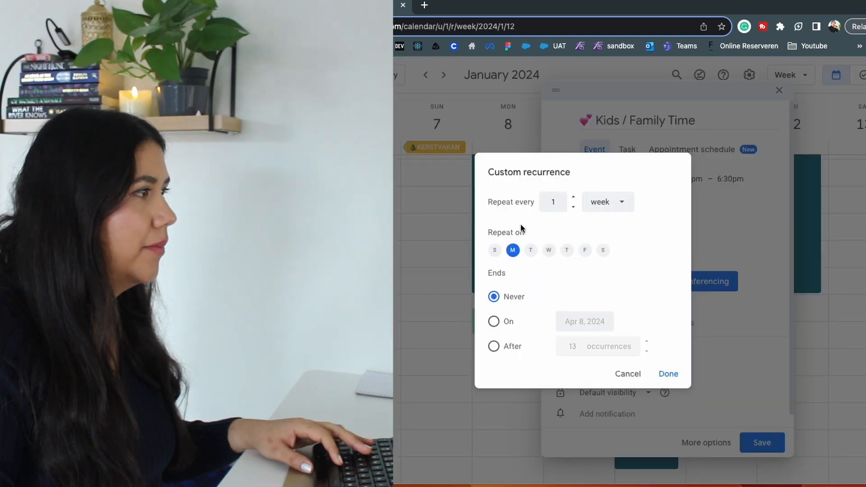
click(550, 250)
click(567, 249)
click(585, 250)
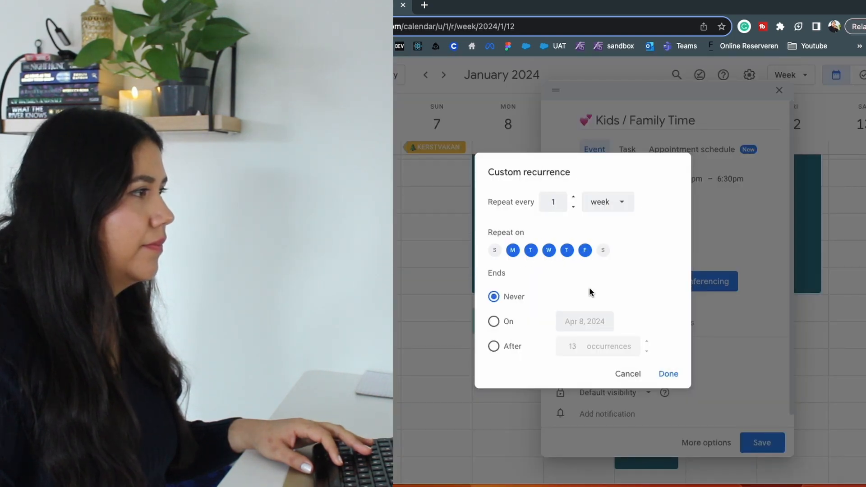
End the Kids / Family Time recurrence on February 11, 2024 and apply the custom recurrence.
click(494, 321)
click(609, 321)
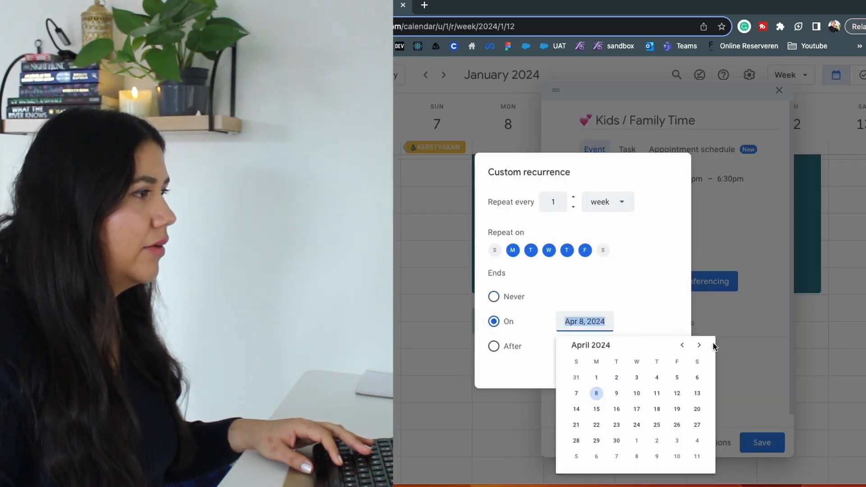
click(699, 346)
click(683, 345)
click(682, 345)
click(683, 345)
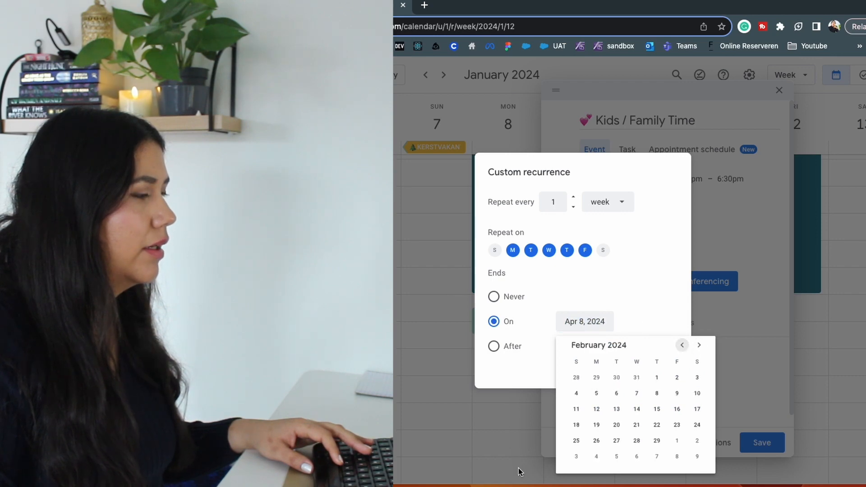
click(576, 409)
click(669, 373)
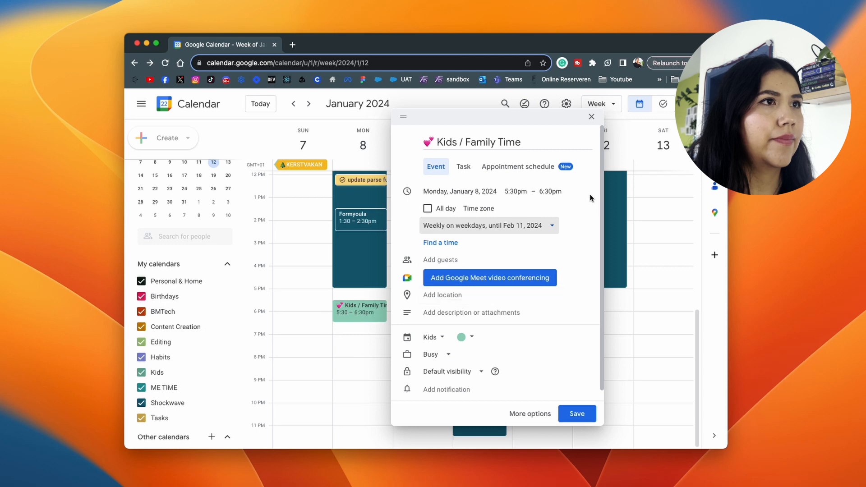
Set the Kids / Family Time event to run from 5:00pm to 8:00pm and save it.
click(519, 192)
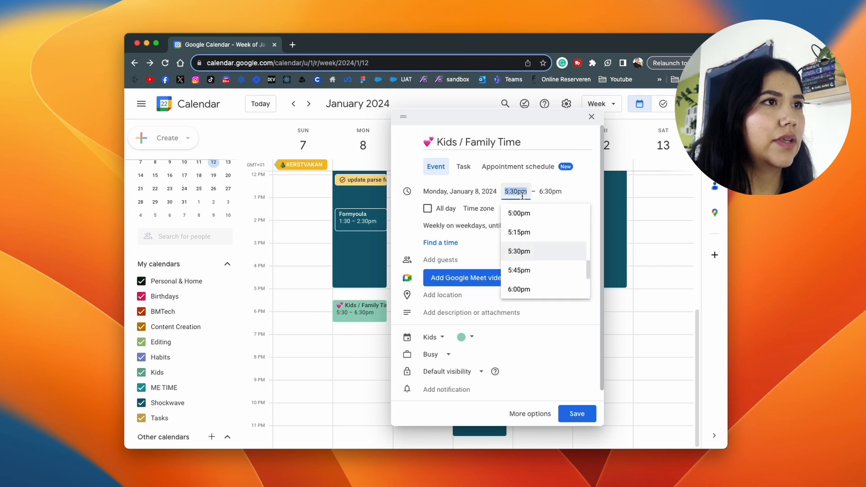
click(521, 212)
click(551, 191)
scroll(563, 252, down, 3)
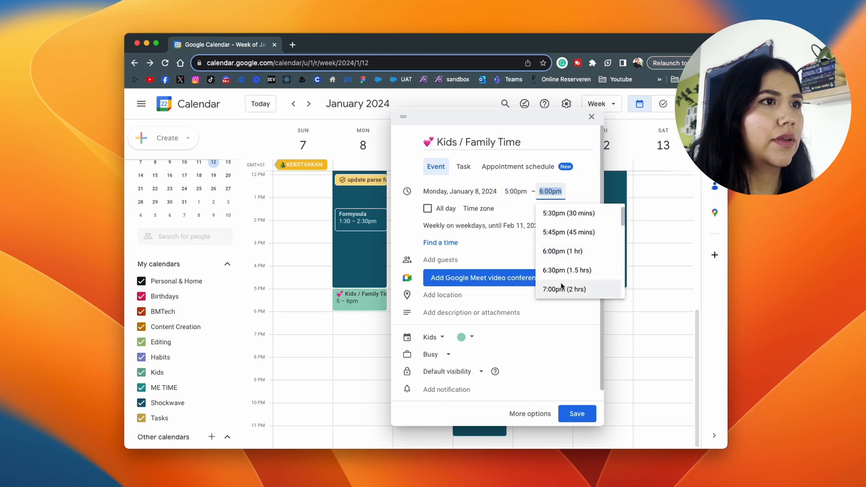
click(566, 217)
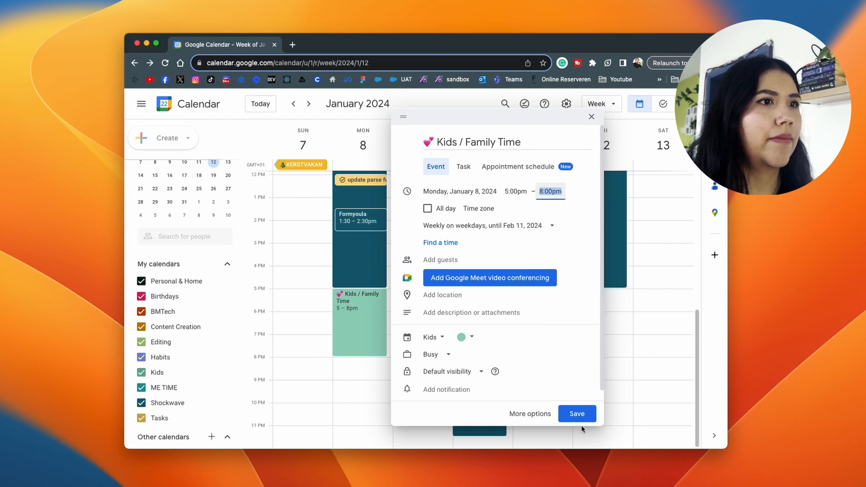
click(577, 414)
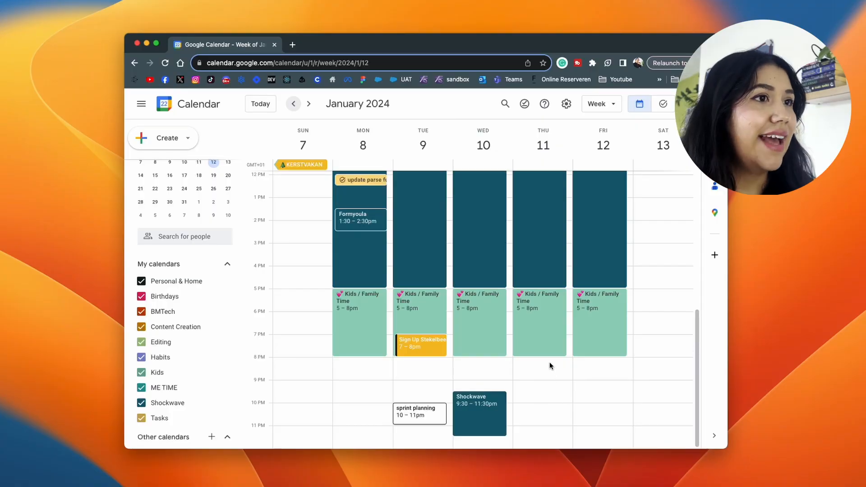
Review the planned week of January 7–13 and the recurring blocks in the following week, January 14–20.
scroll(550, 362, up, 5)
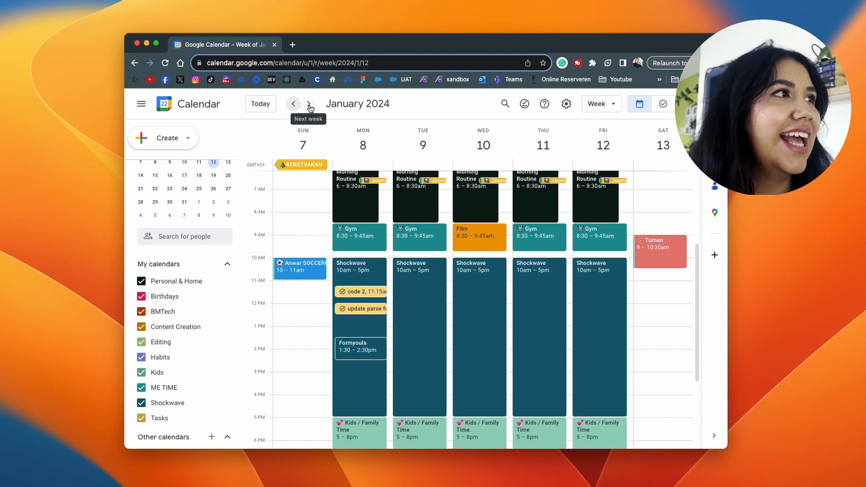
scroll(426, 283, up, 2)
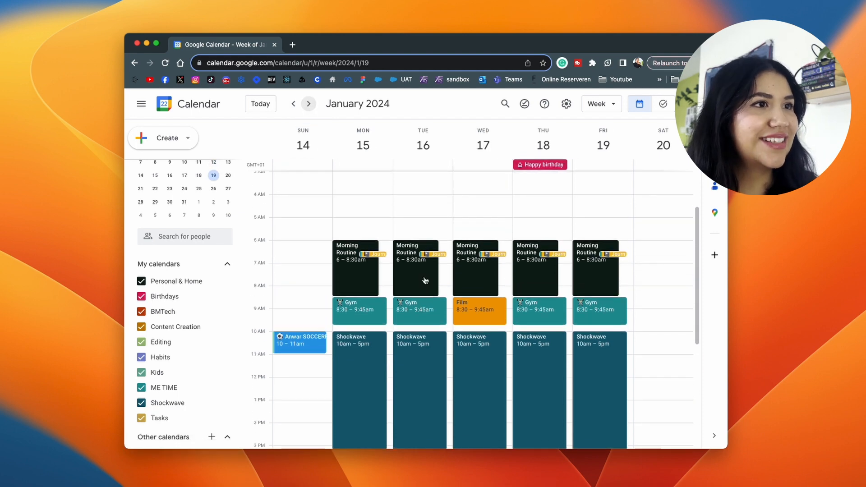